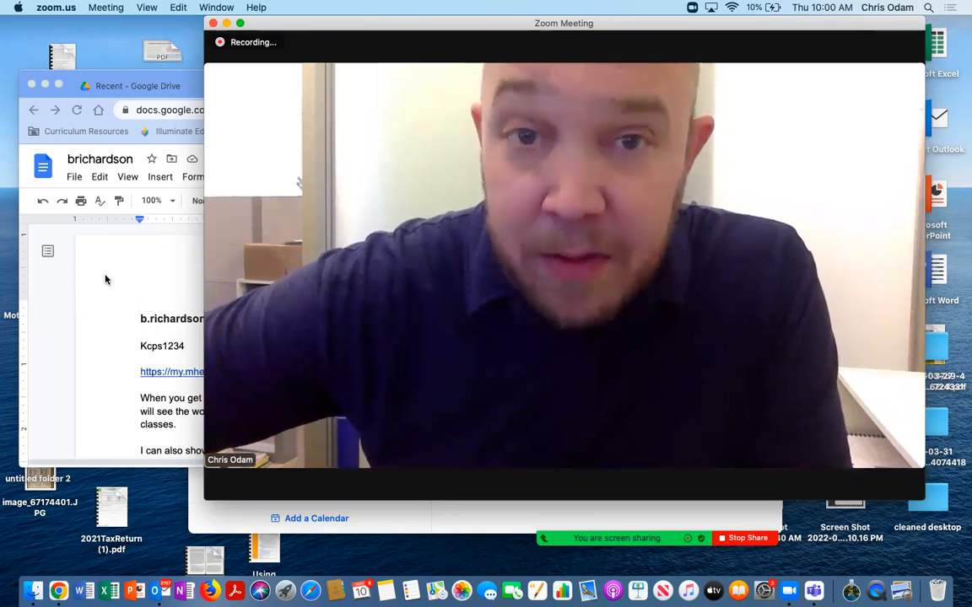
Copy the McGraw Hill login link from the document and open it in a new browser tab
click(106, 278)
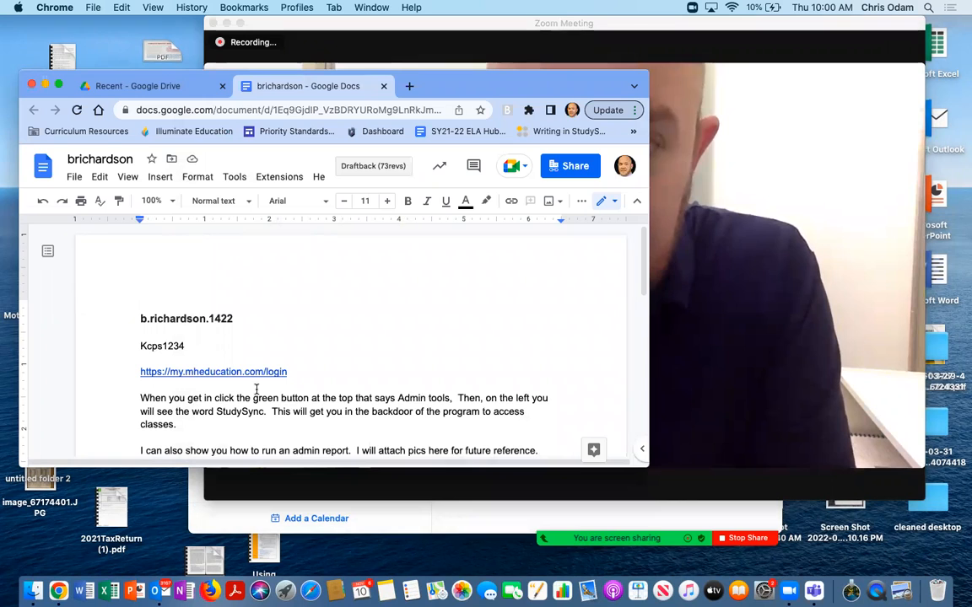
drag(290, 375, 132, 379)
key(cmd+c)
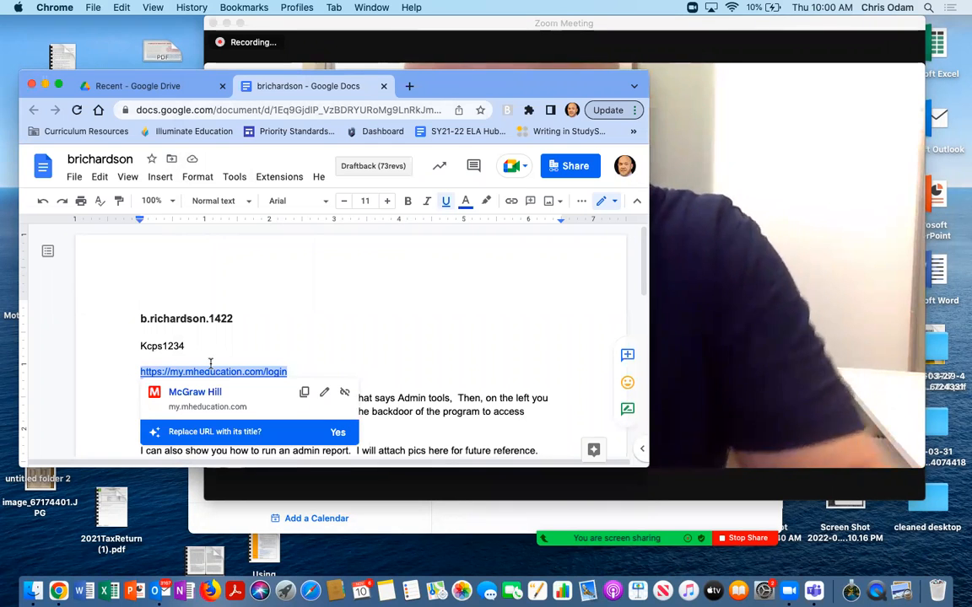
click(409, 88)
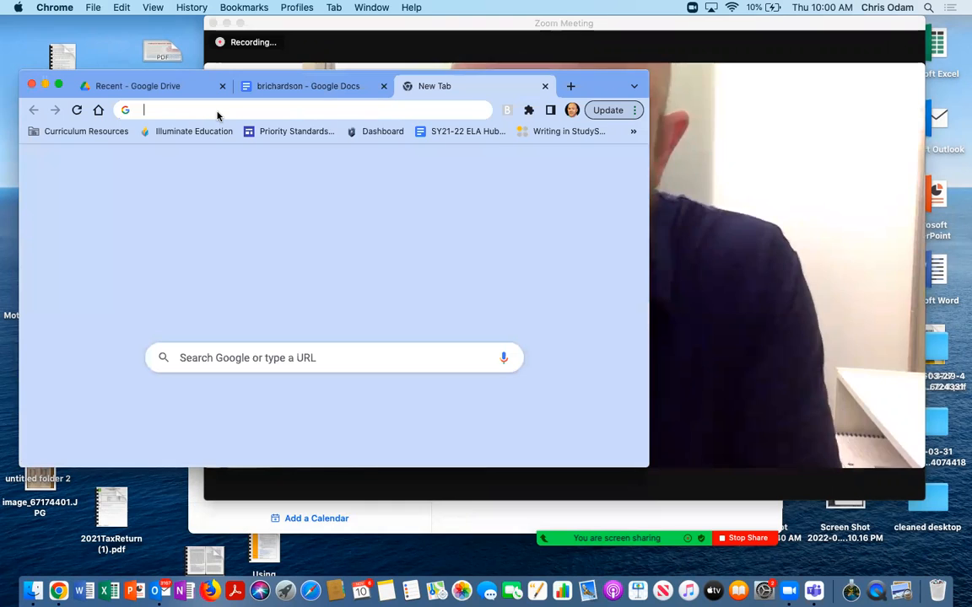
key(cmd+v)
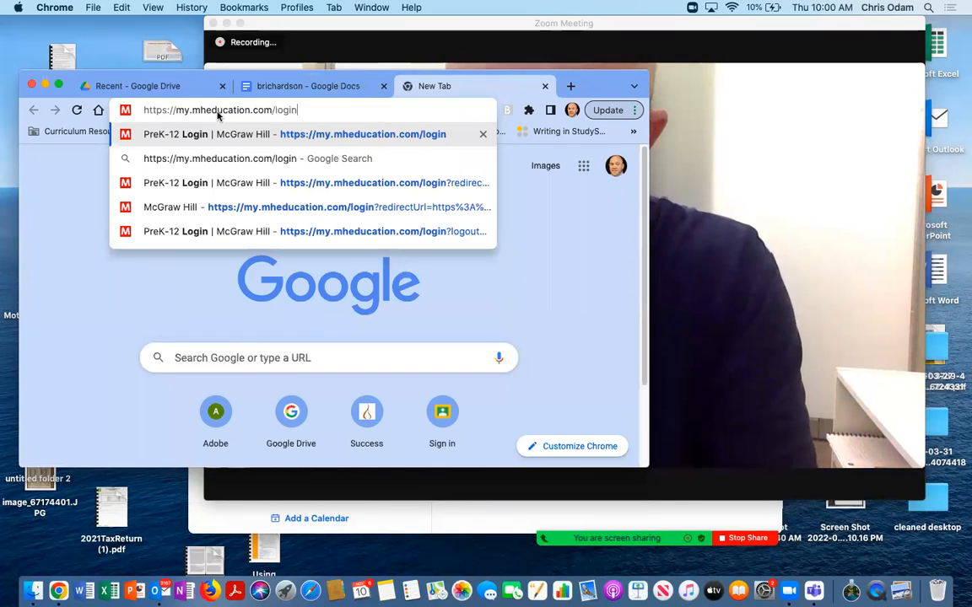
key(Return)
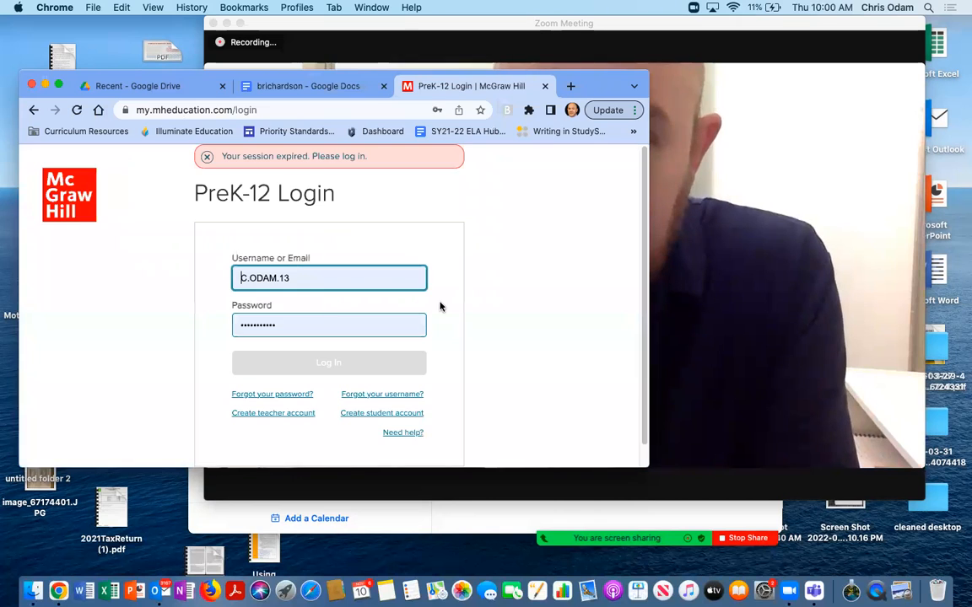
Clear the pre-filled username and password from the login form
drag(296, 277, 242, 277)
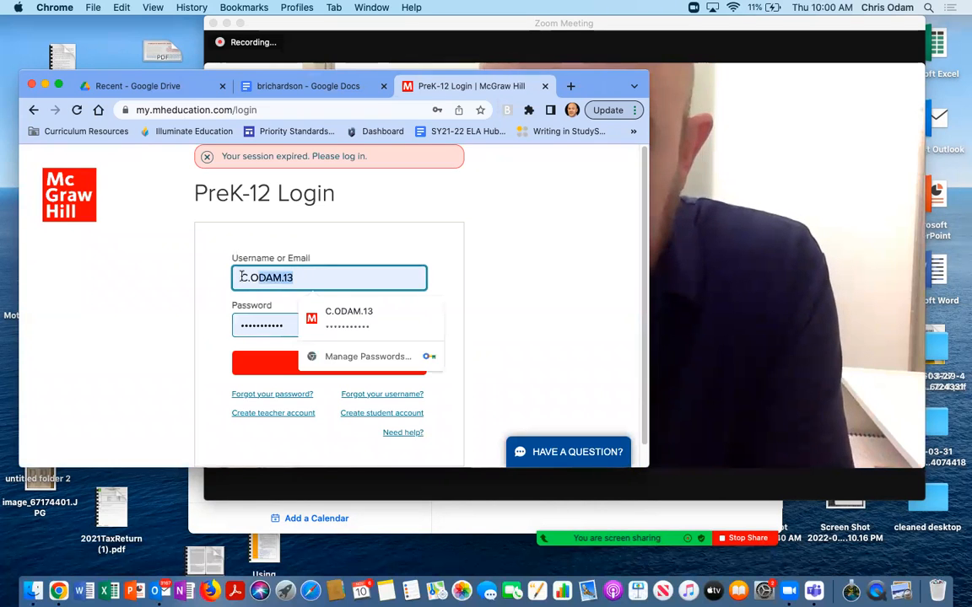
key(BackSpace)
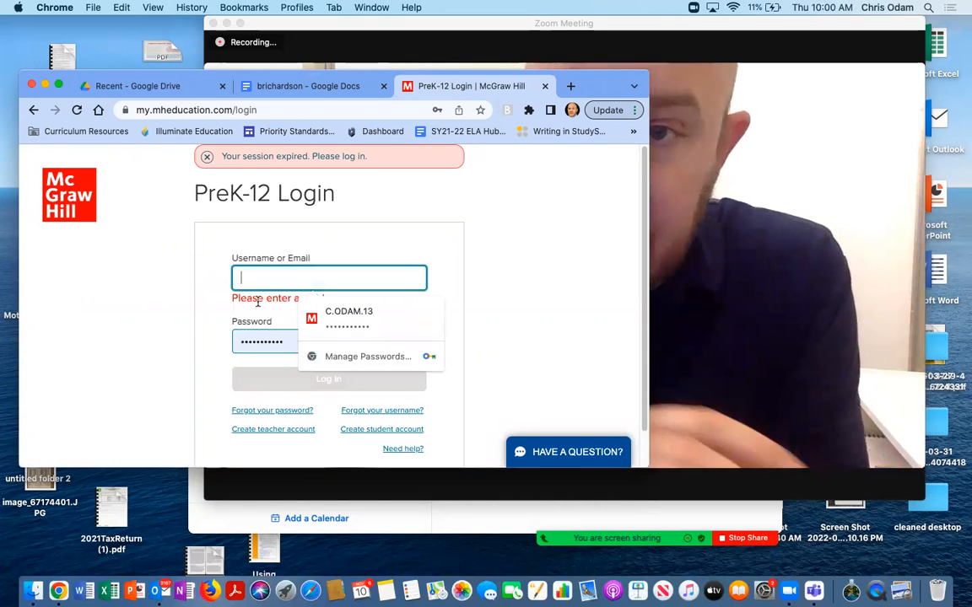
drag(290, 341, 229, 343)
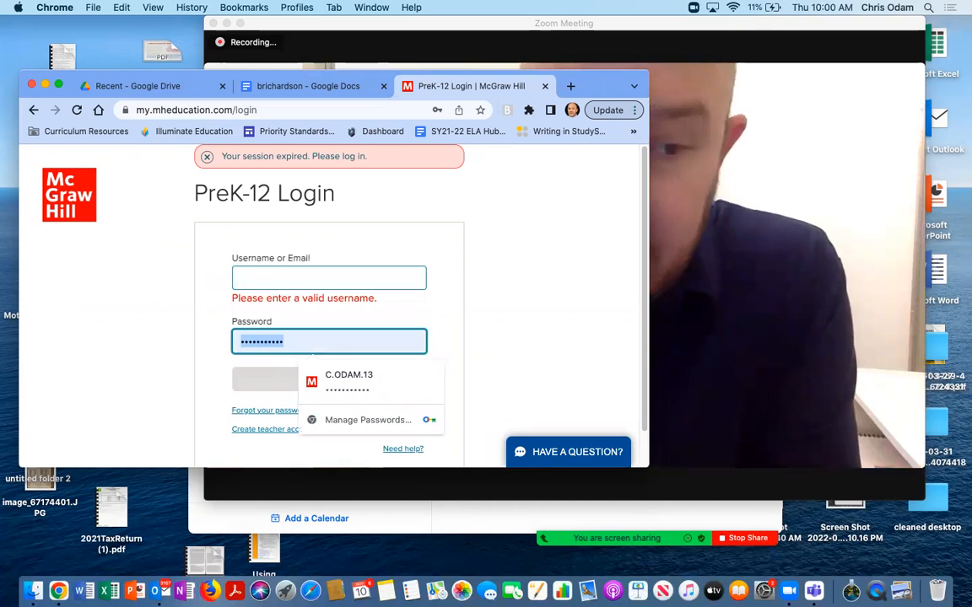
key(BackSpace)
Check the account username in the document and enter it in the login's username field
click(306, 85)
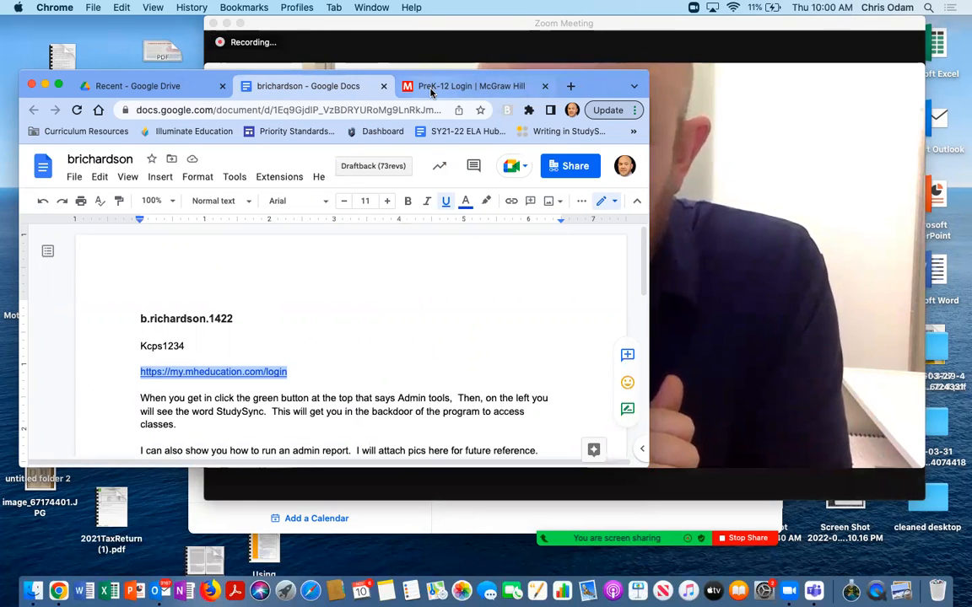
click(432, 86)
click(251, 275)
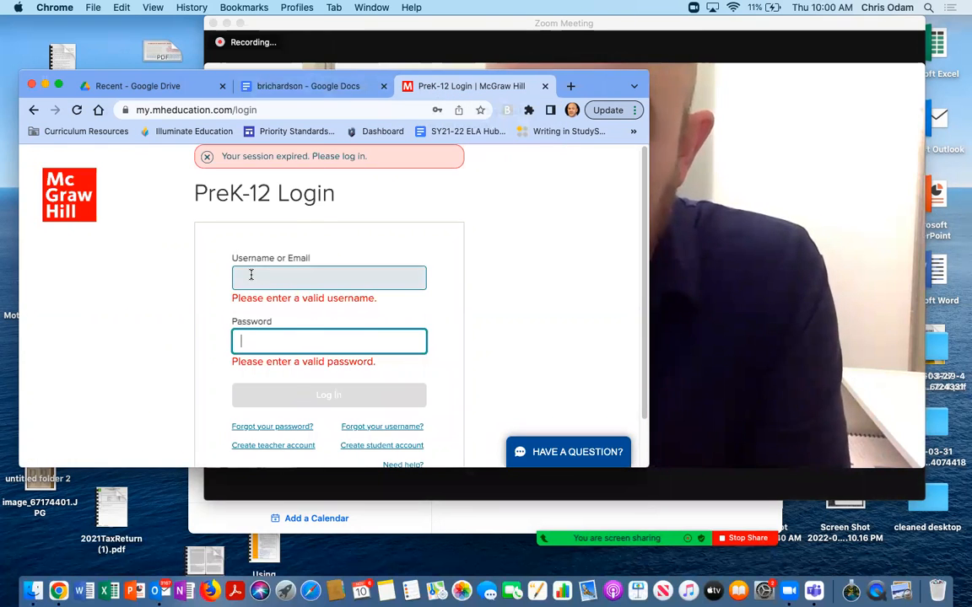
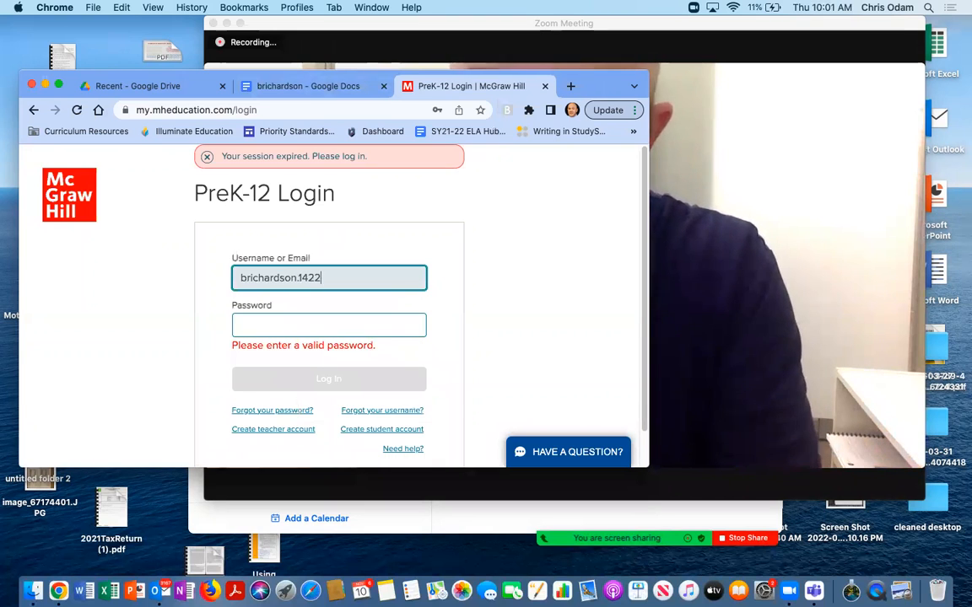
Enter the account password and try to log in
click(250, 325)
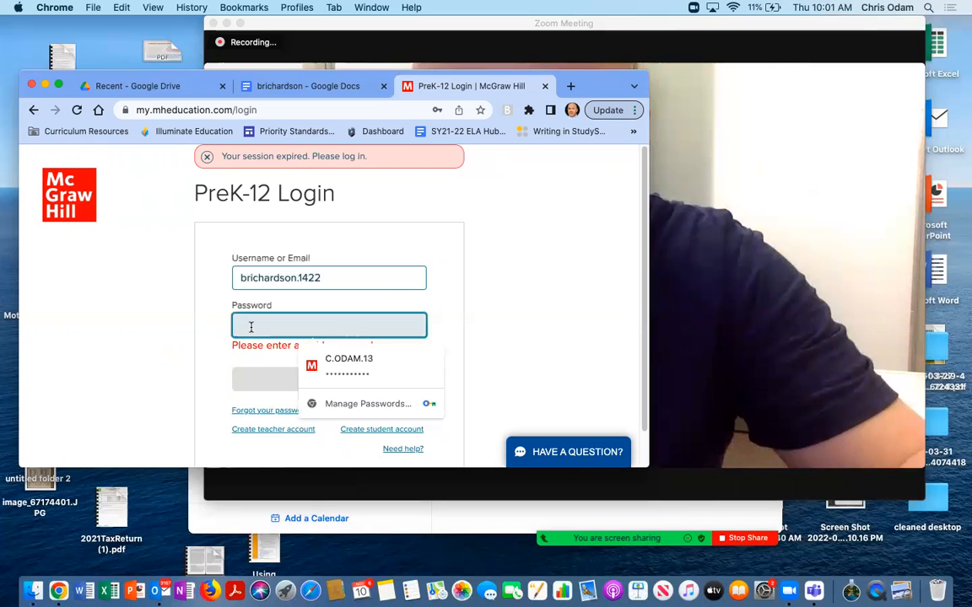
text(c)
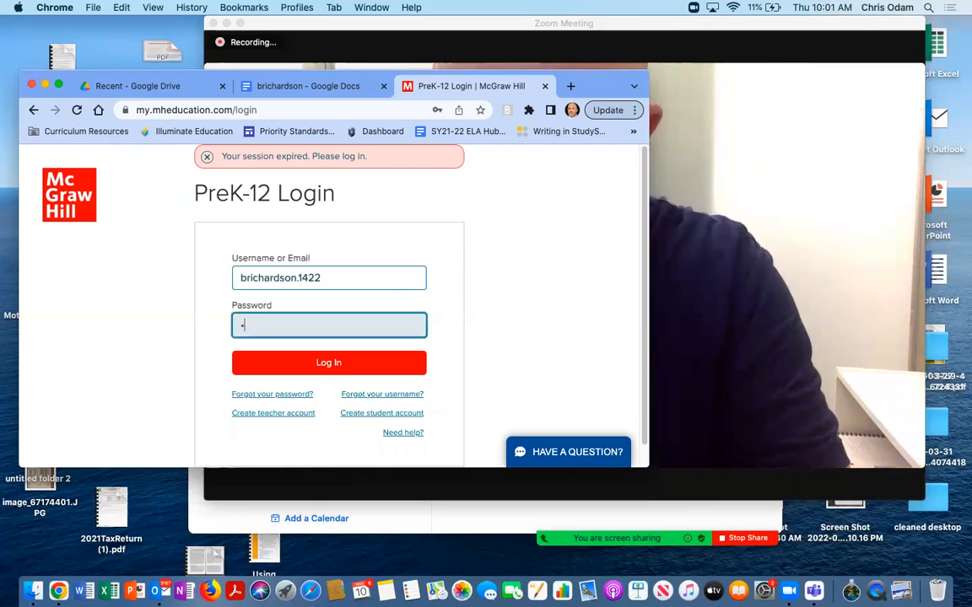
text(•••)
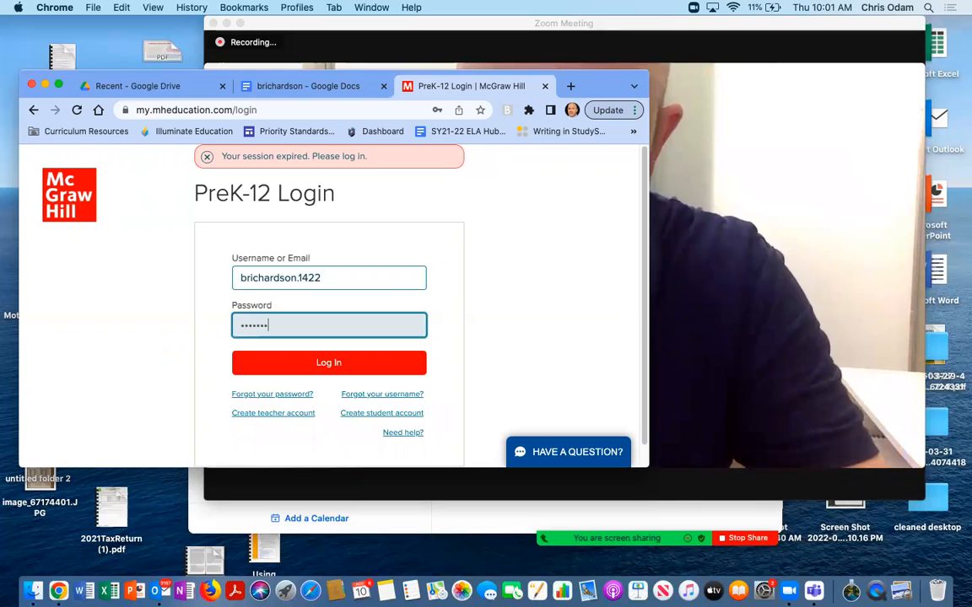
text(••••)
click(328, 363)
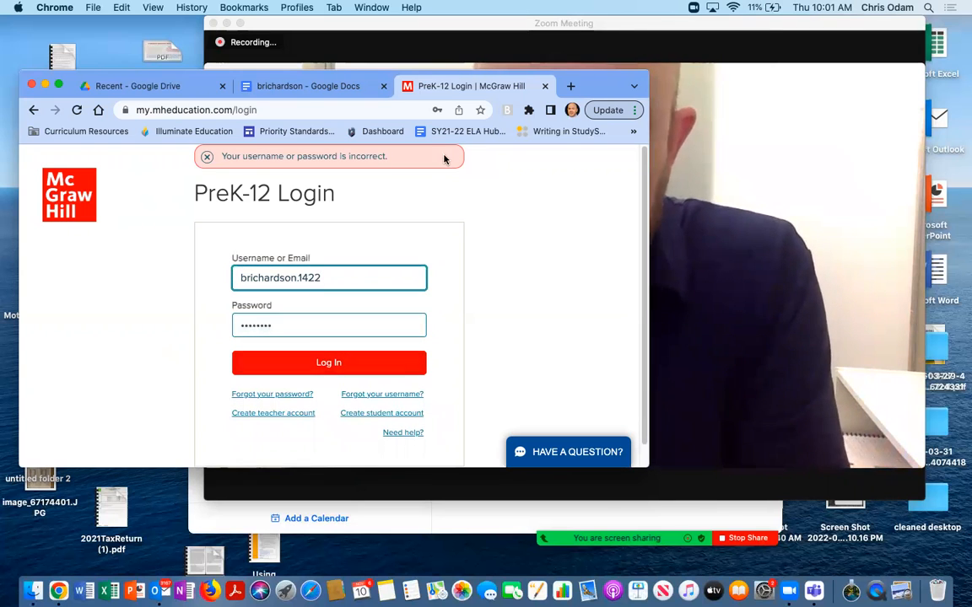
Recheck the username in the document and correct it by inserting a period after its first letter
click(297, 87)
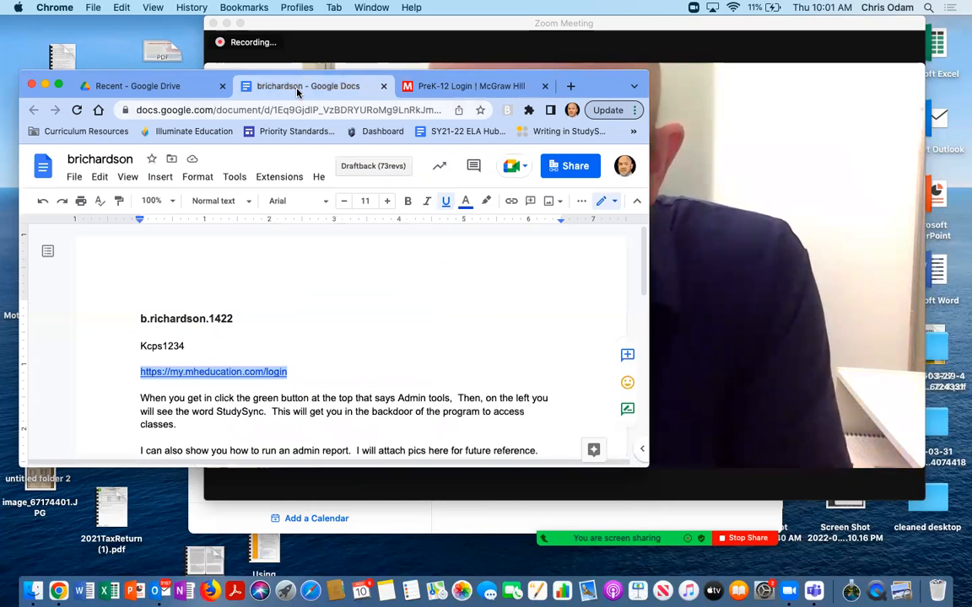
click(455, 86)
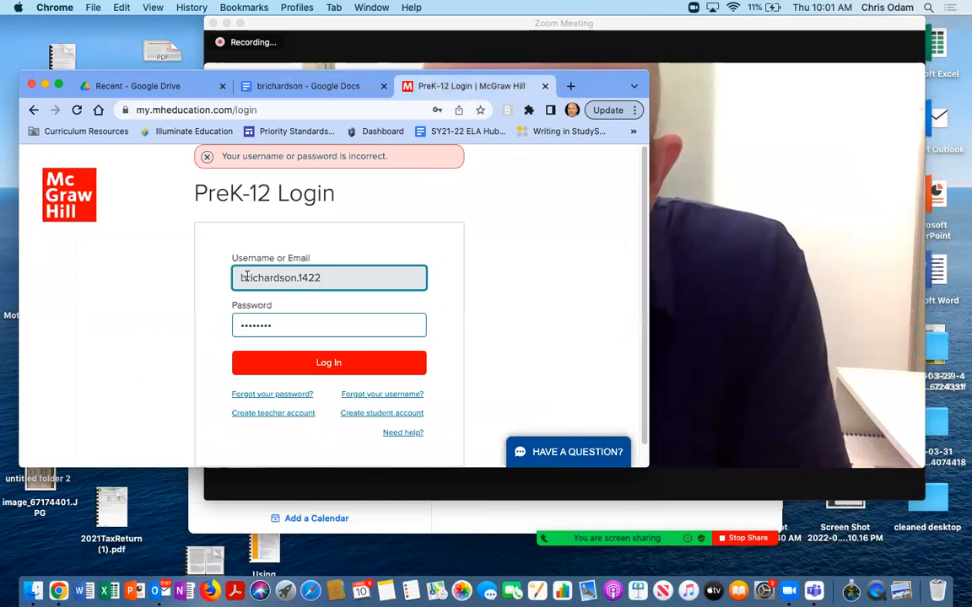
click(244, 278)
text(.)
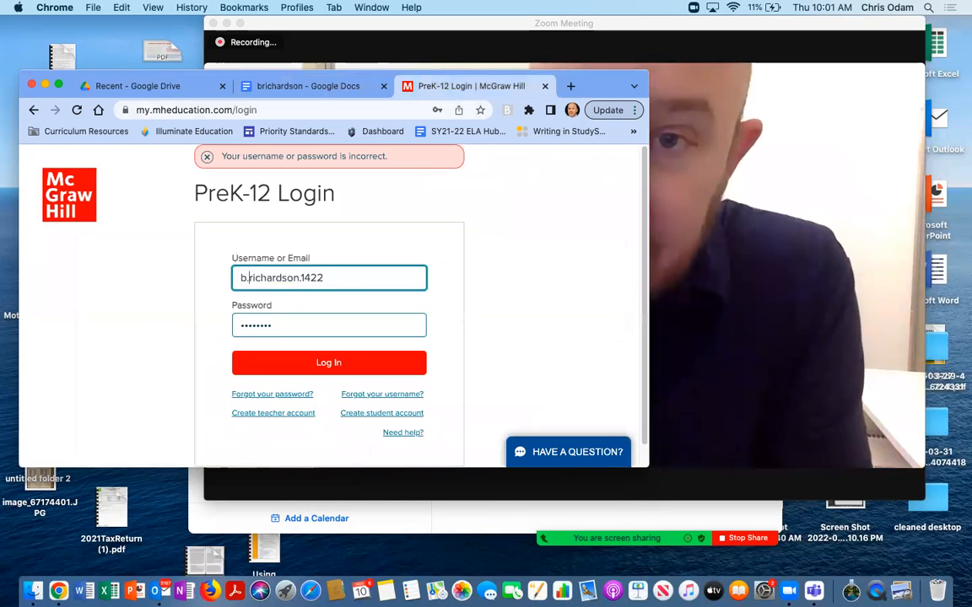
Log in with the corrected username and decline saving the password
click(314, 88)
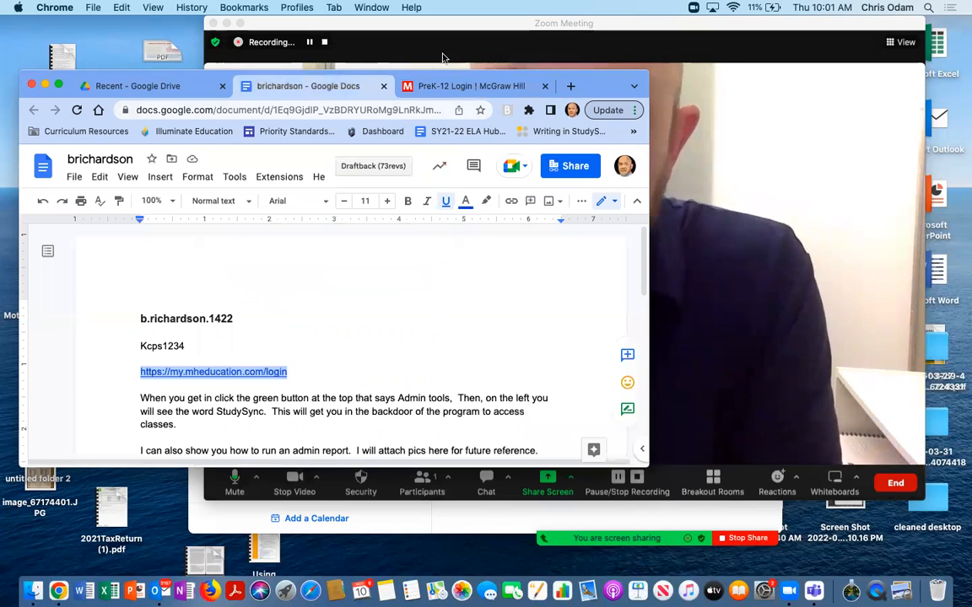
click(442, 86)
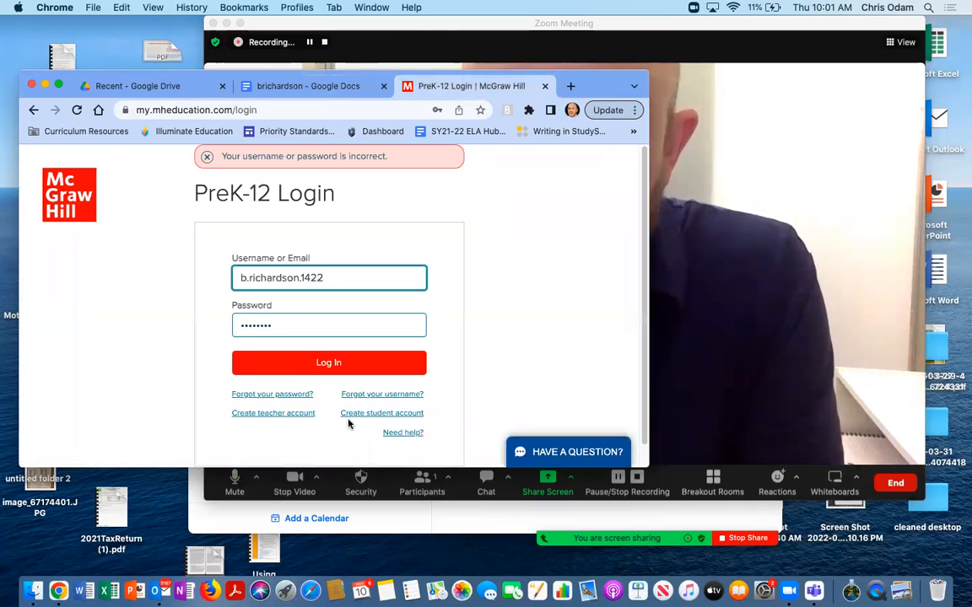
click(318, 363)
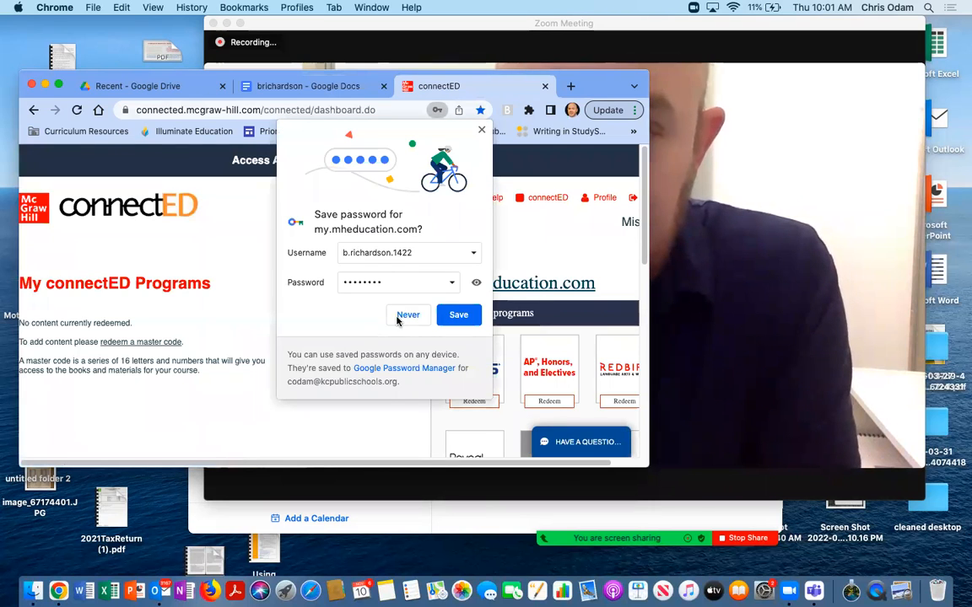
click(406, 317)
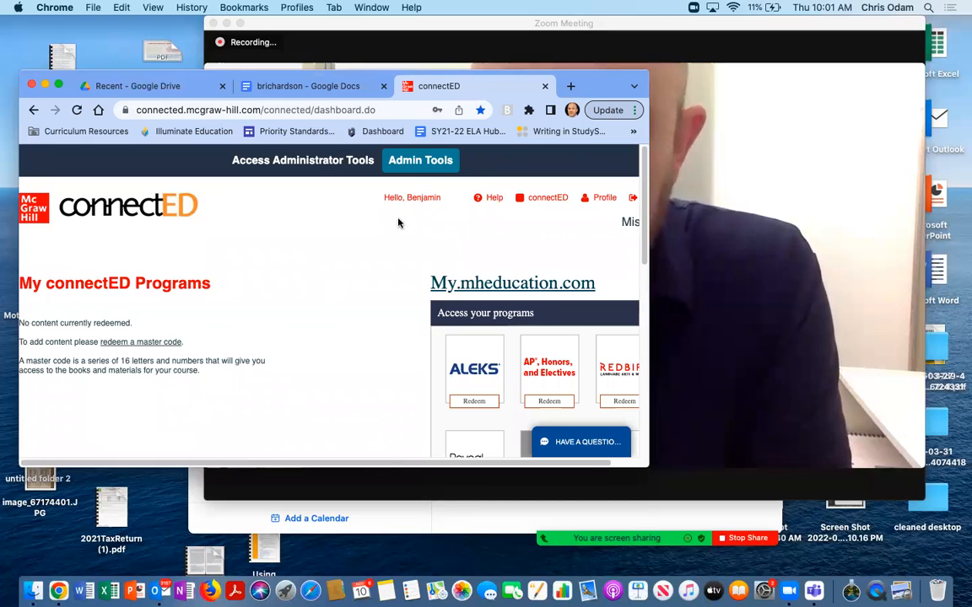
Open Admin Tools, launch StudySync, and maximize the browser window
click(413, 166)
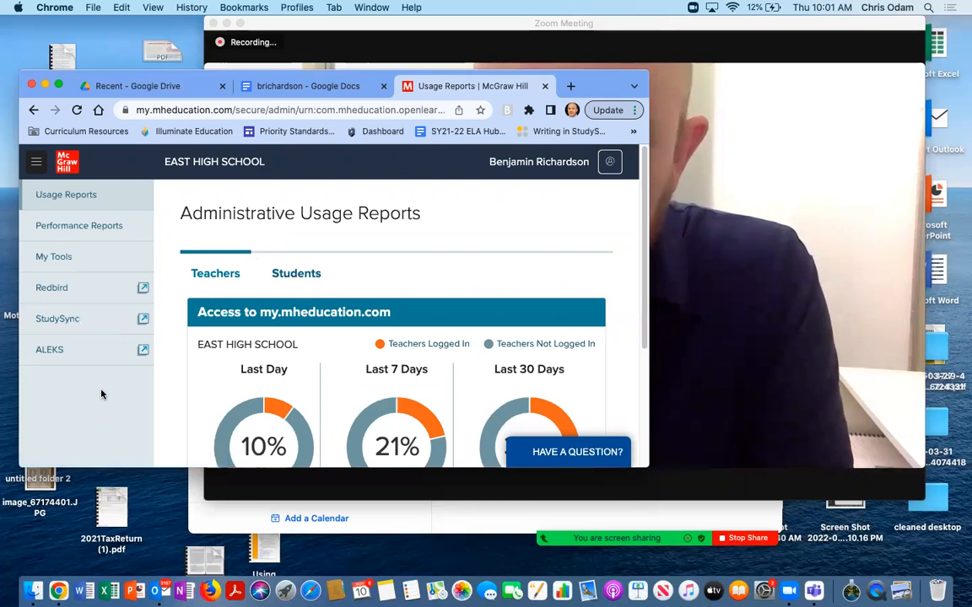
click(66, 323)
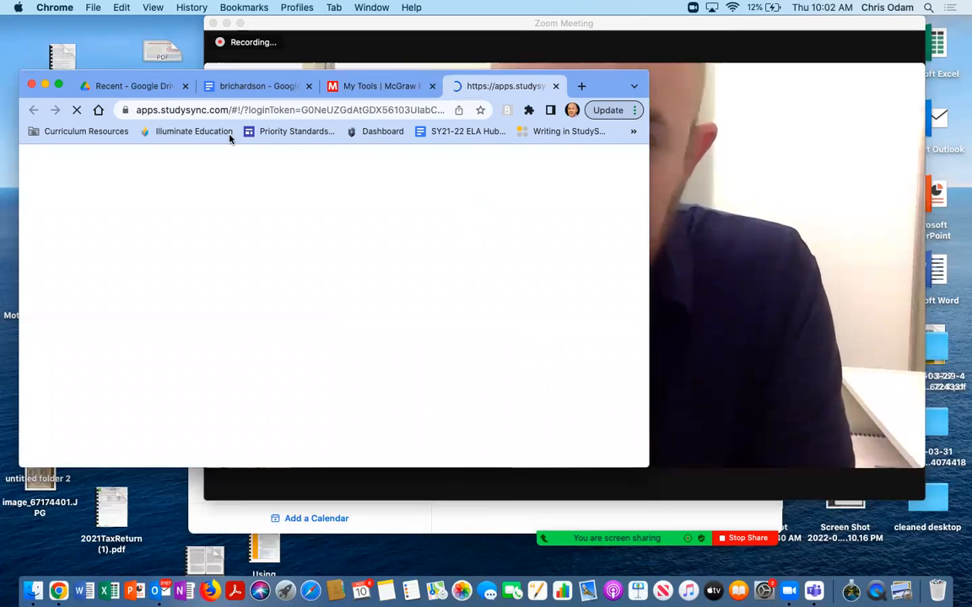
click(59, 84)
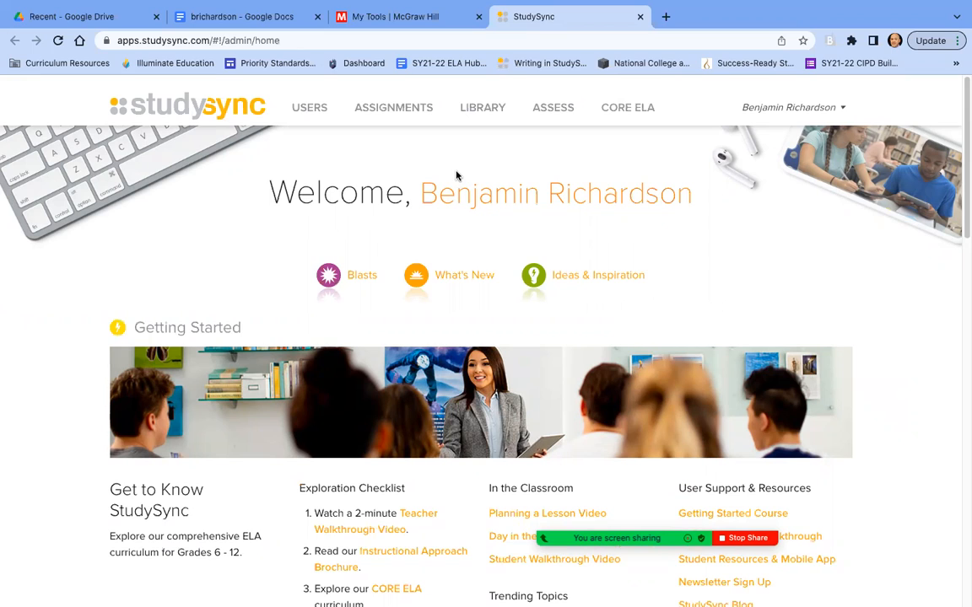
Open the StudySync assignments list and scroll through the assignments
click(390, 110)
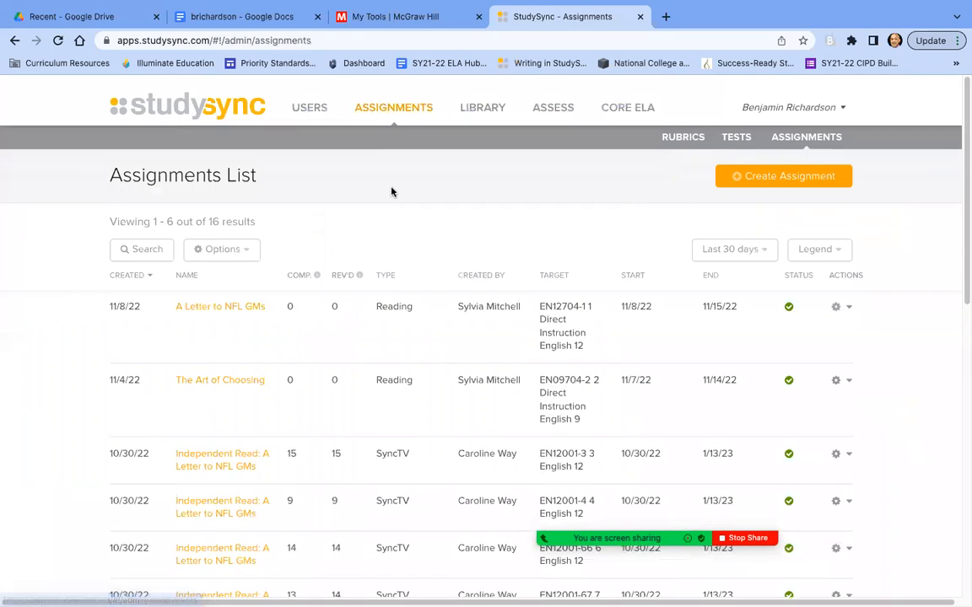
scroll(391, 192, down, 1)
scroll(390, 191, down, 5)
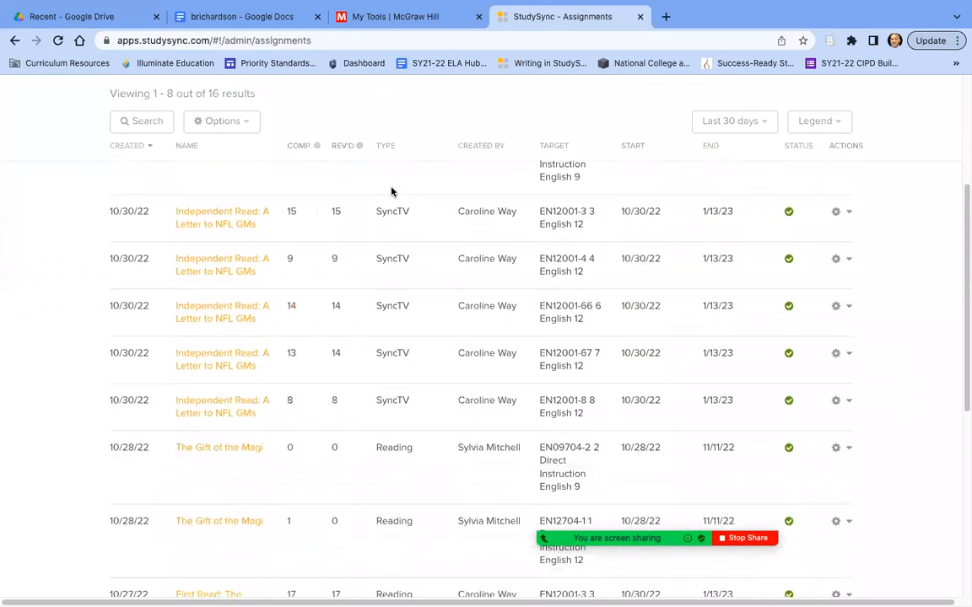
scroll(390, 190, down, 8)
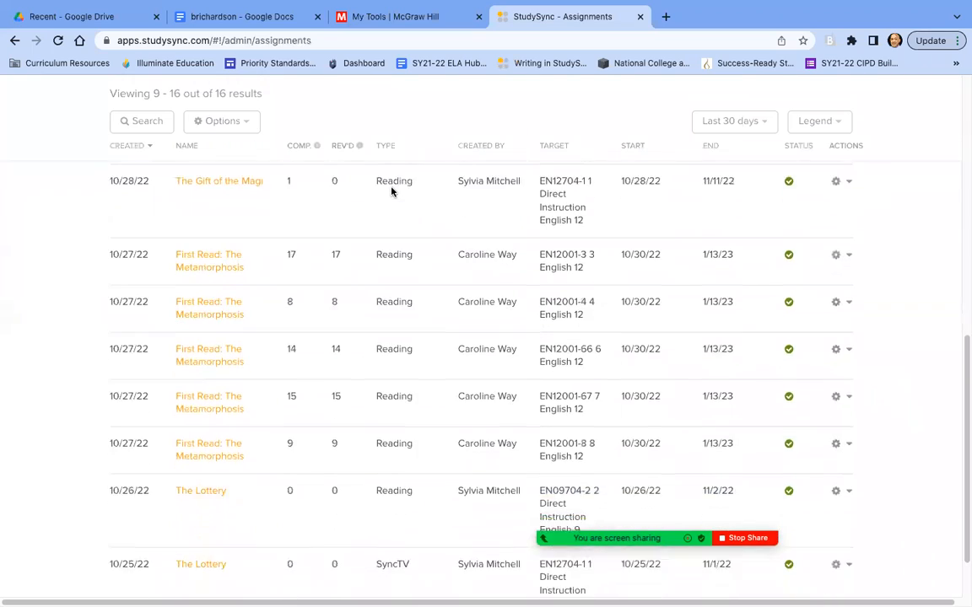
scroll(390, 192, up, 5)
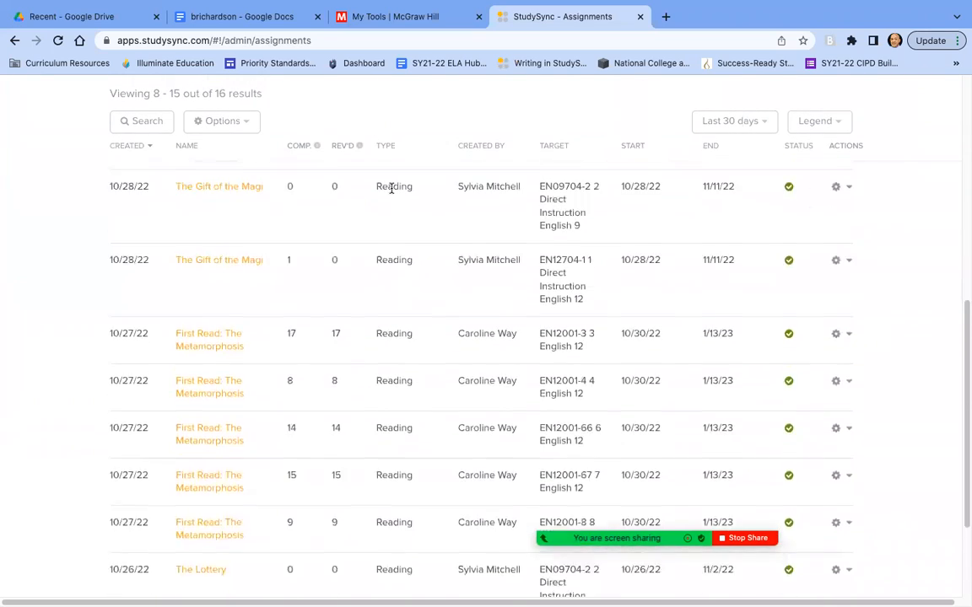
scroll(391, 192, up, 6)
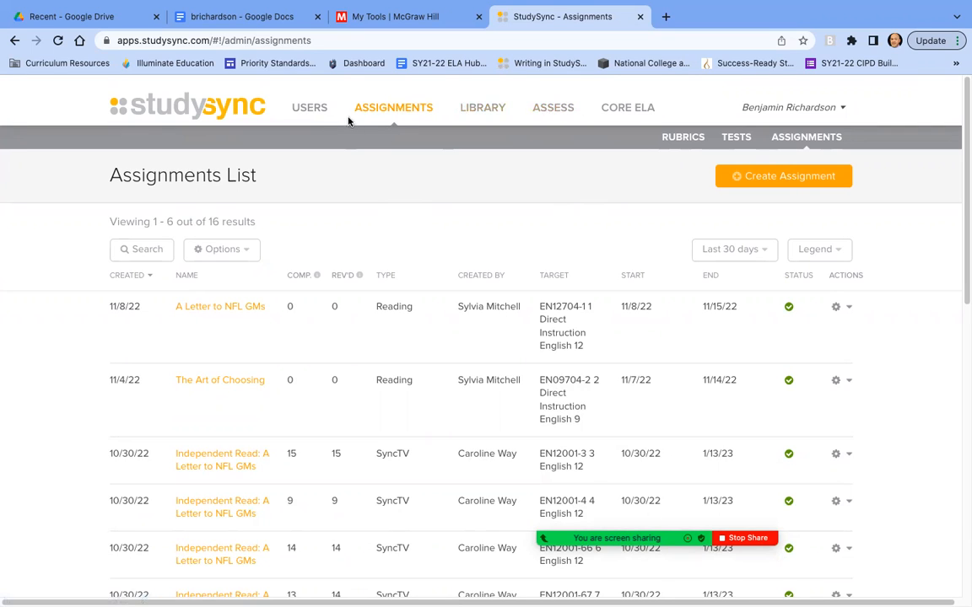
Go to assessment reporting and start creating a new assessment report
click(553, 109)
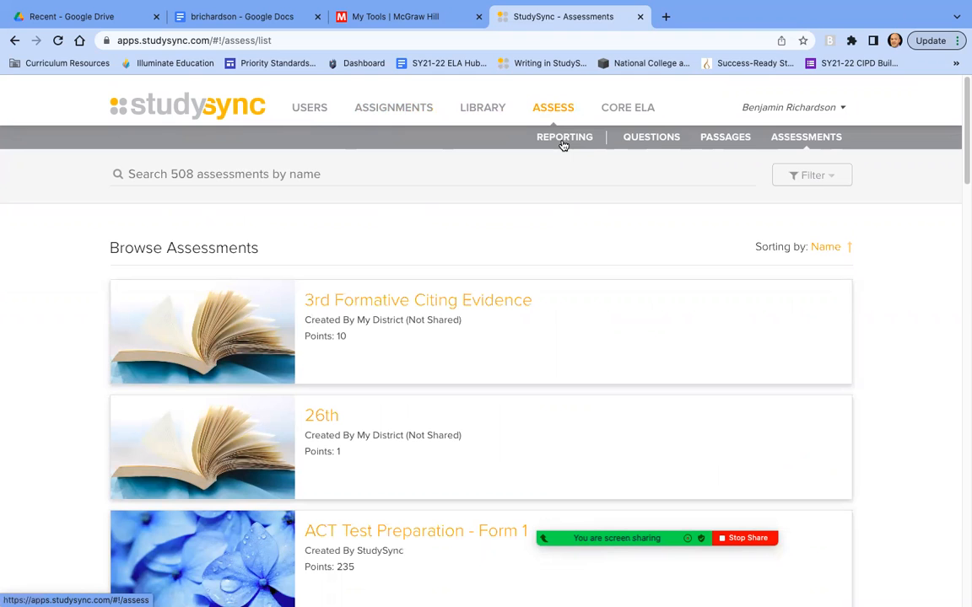
click(563, 142)
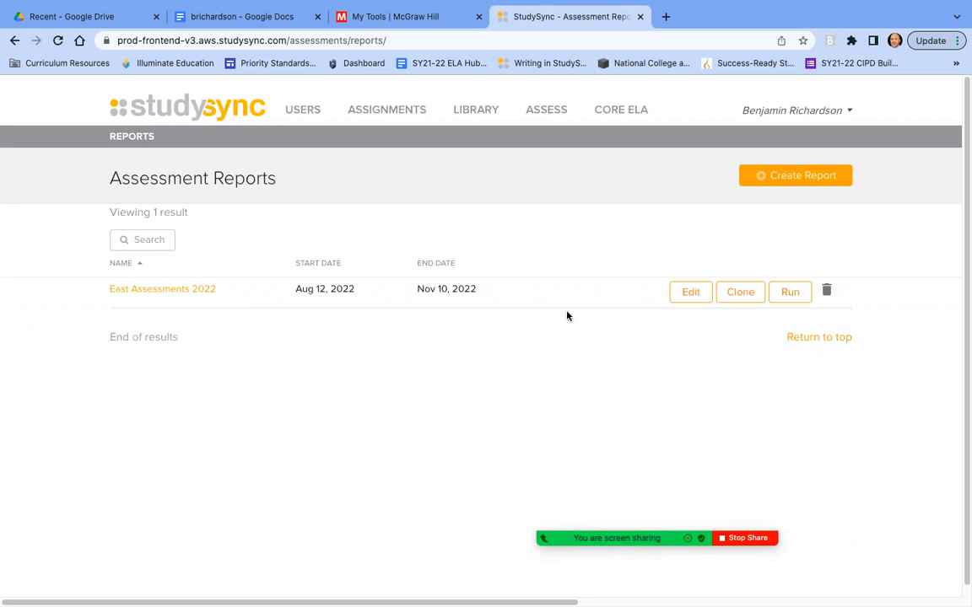
click(779, 178)
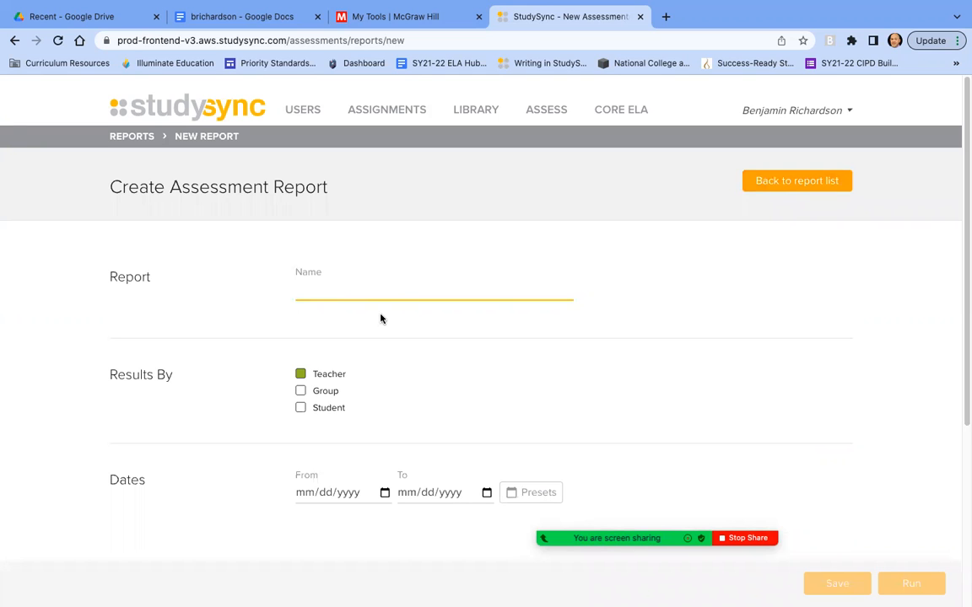
Name the new assessment report Demo
text(Demo)
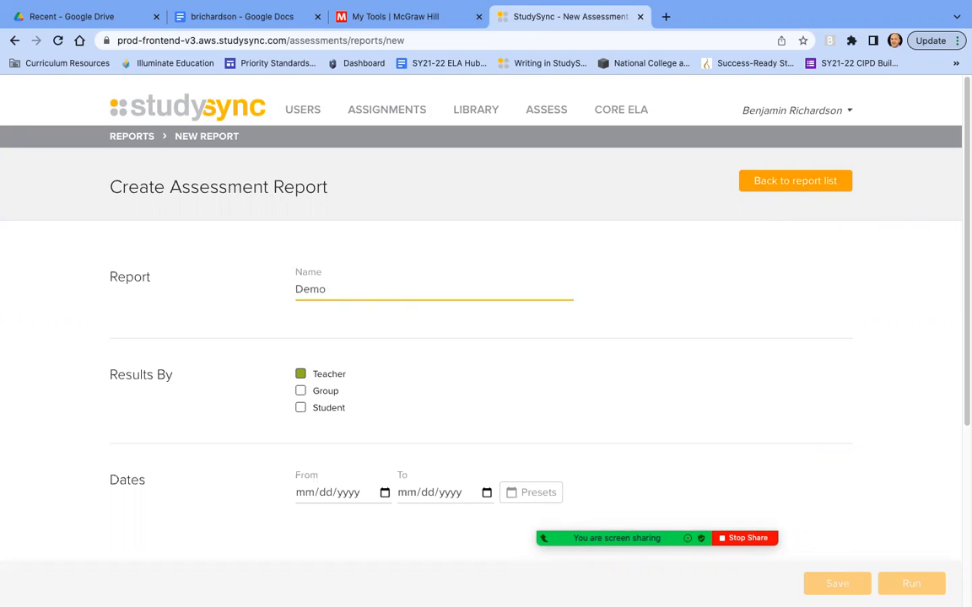
scroll(376, 401, down, 2)
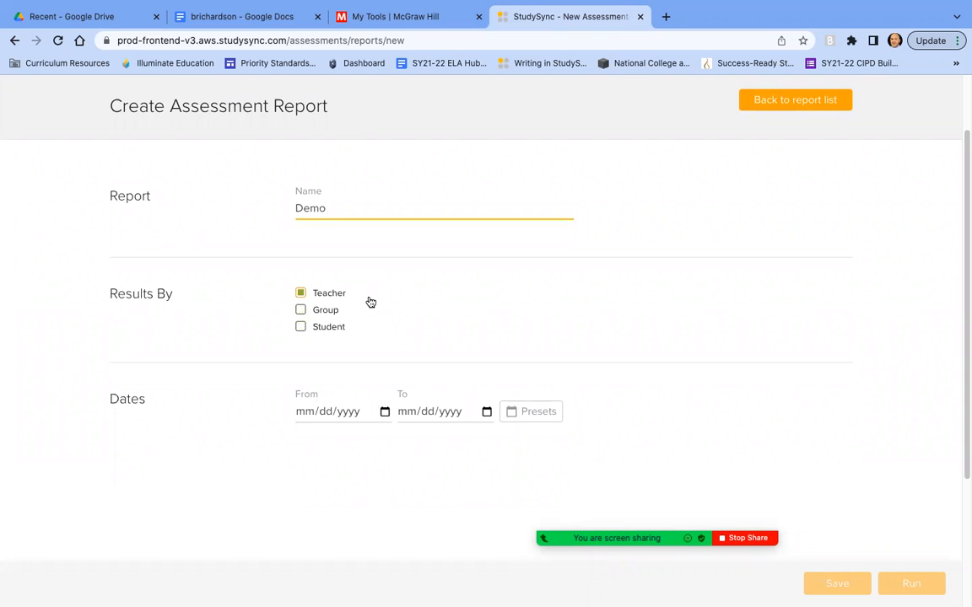
click(401, 327)
Set the report's date range using the Academic Year preset
scroll(442, 324, down, 1)
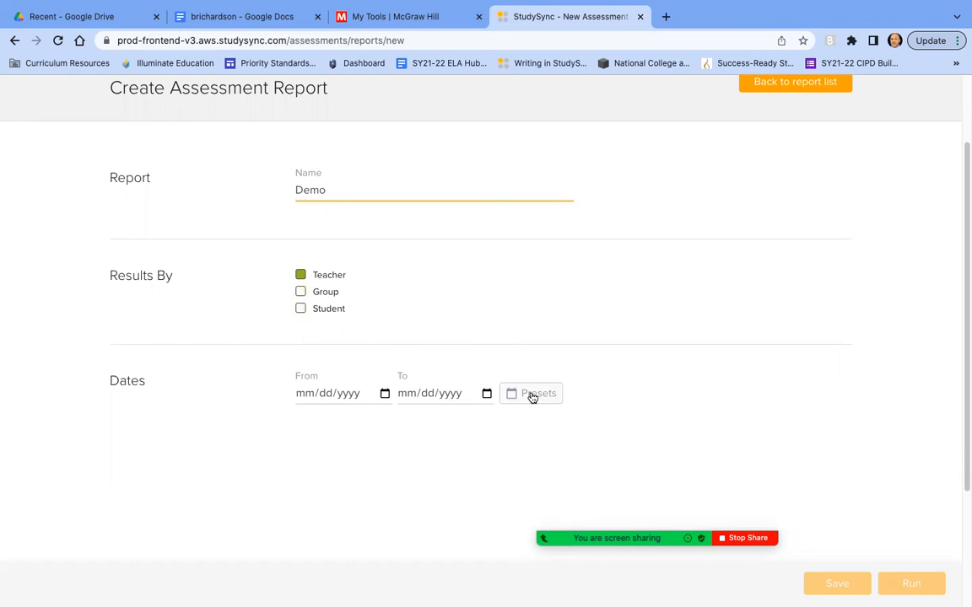
click(532, 396)
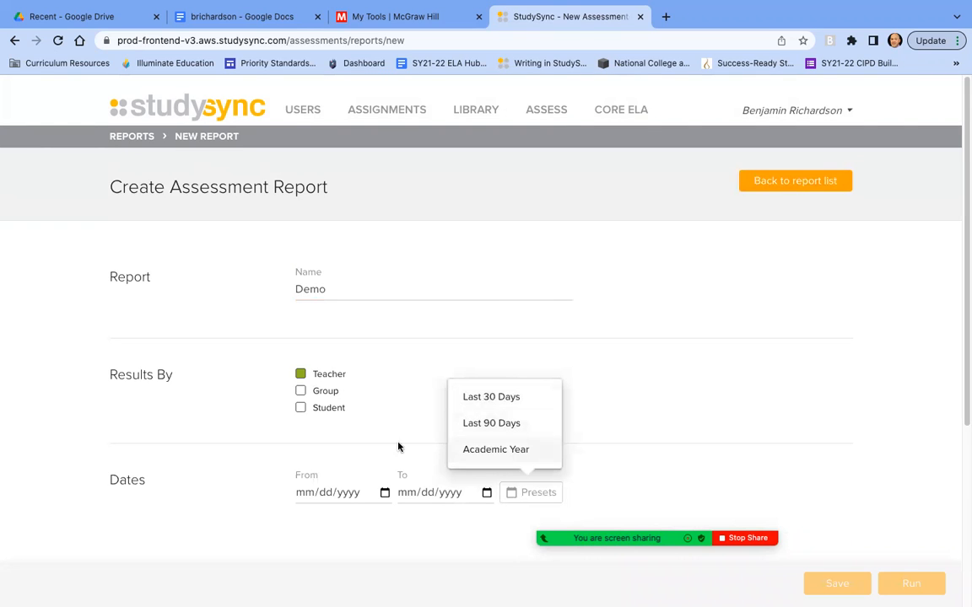
click(494, 450)
Add the Readiness Screener - Grade 12 and Readiness Screener - Grade 9 assessments to the report
scroll(609, 421, down, 1)
scroll(611, 419, down, 3)
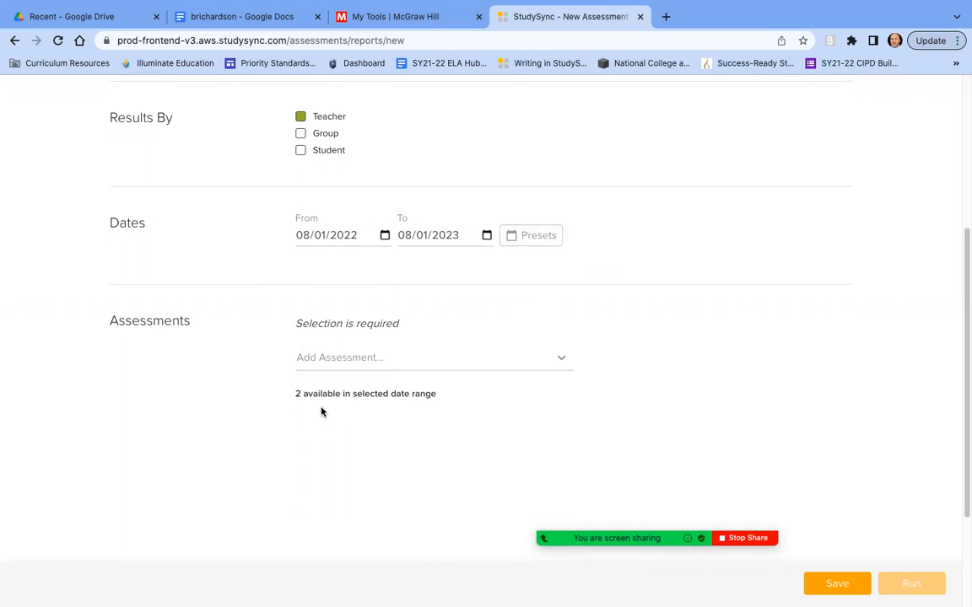
click(562, 361)
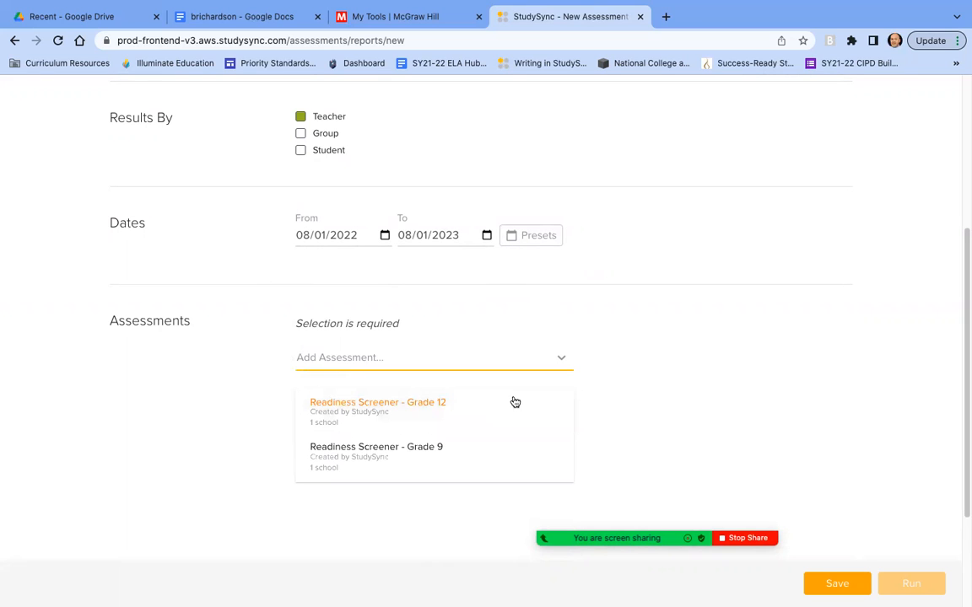
scroll(515, 403, down, 1)
click(425, 344)
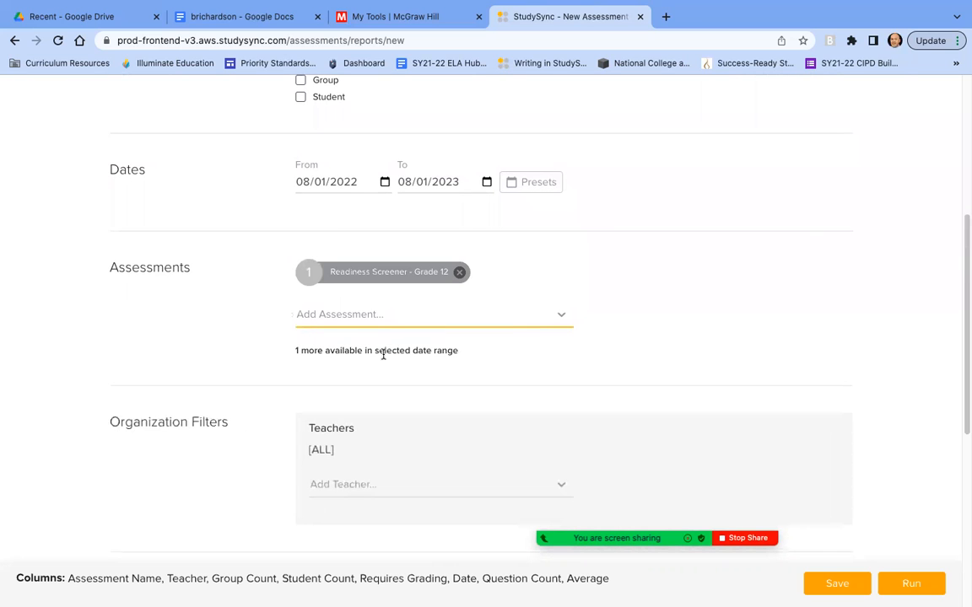
click(558, 316)
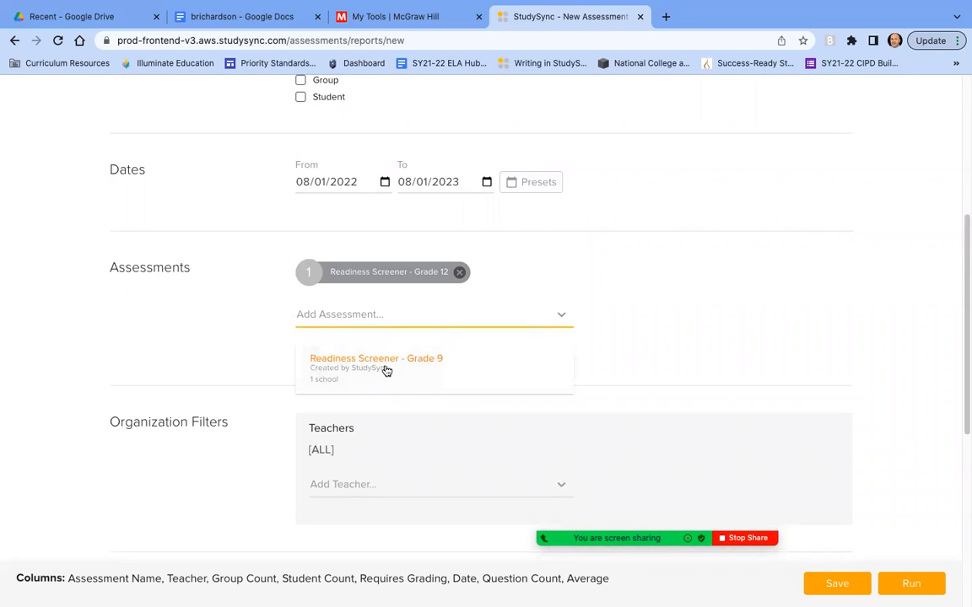
click(385, 363)
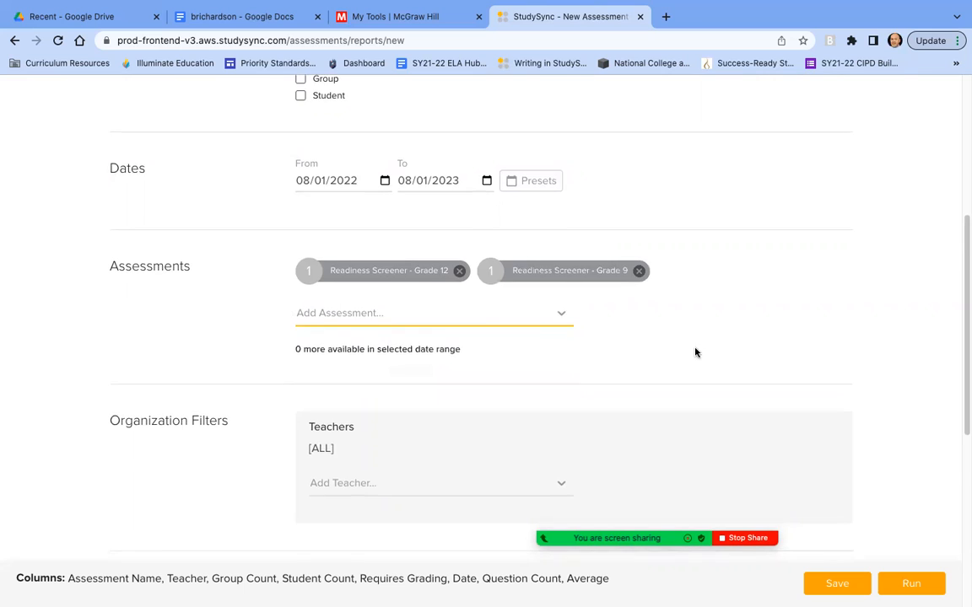
Filter the report to both listed East High School teachers
scroll(694, 351, down, 2)
scroll(694, 351, down, 1)
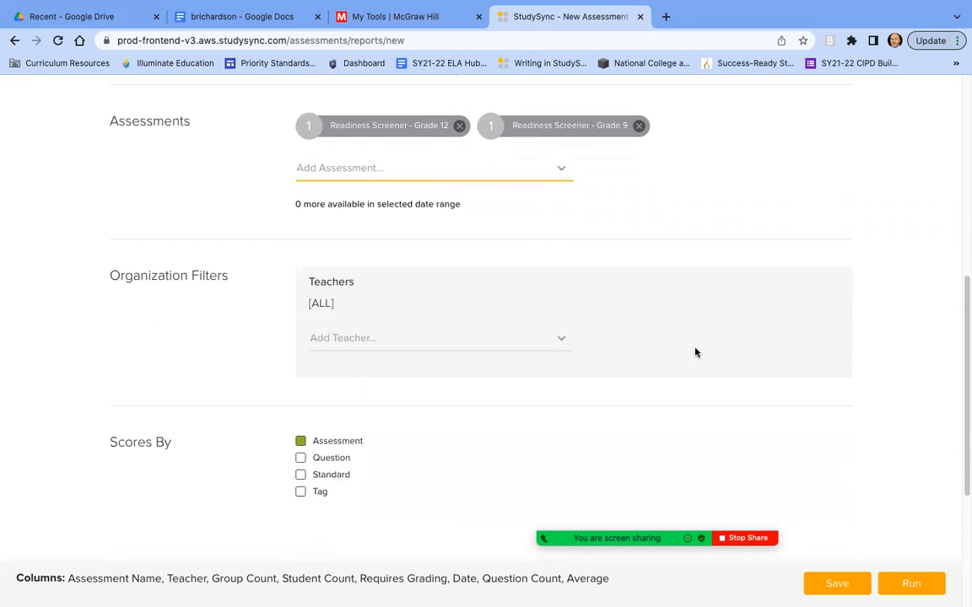
click(561, 342)
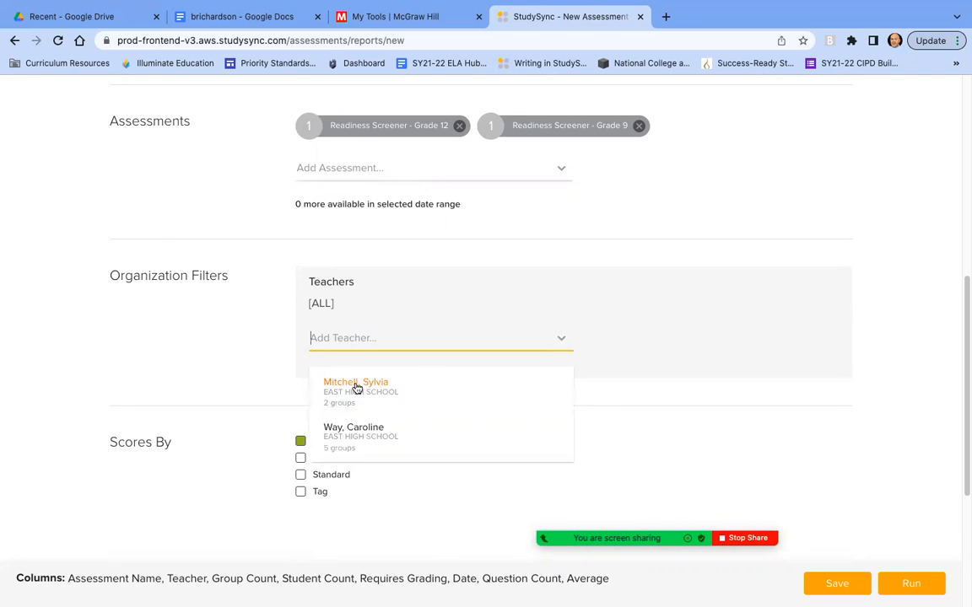
click(357, 388)
click(562, 347)
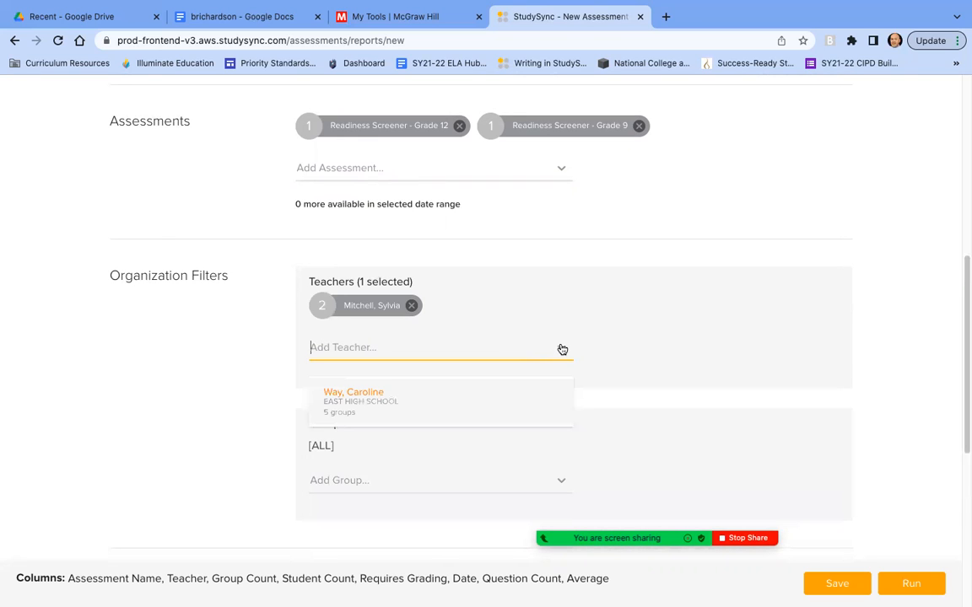
click(363, 391)
Set the report's scores to be broken down by Standard instead of Assessment
scroll(635, 378, down, 5)
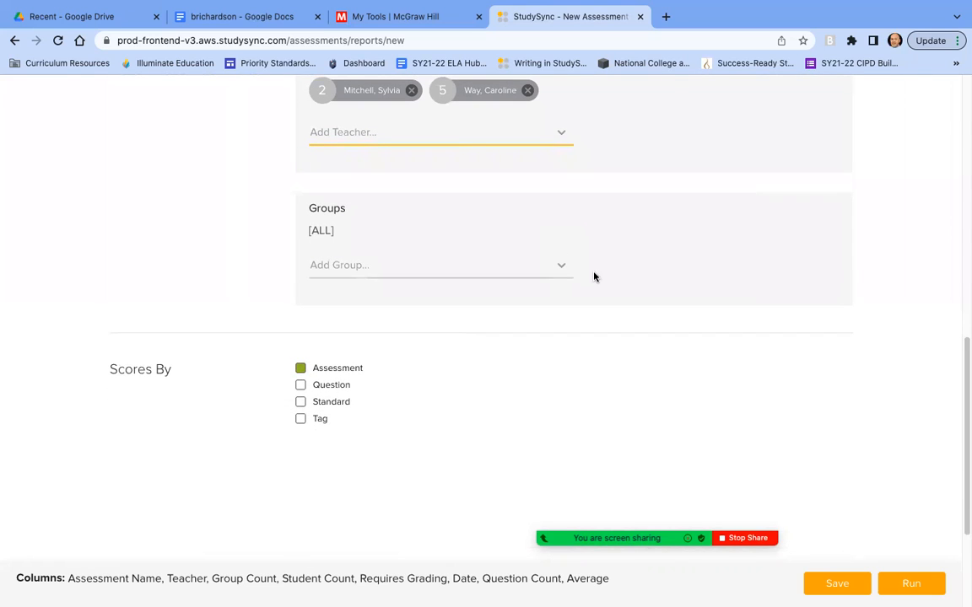
click(513, 386)
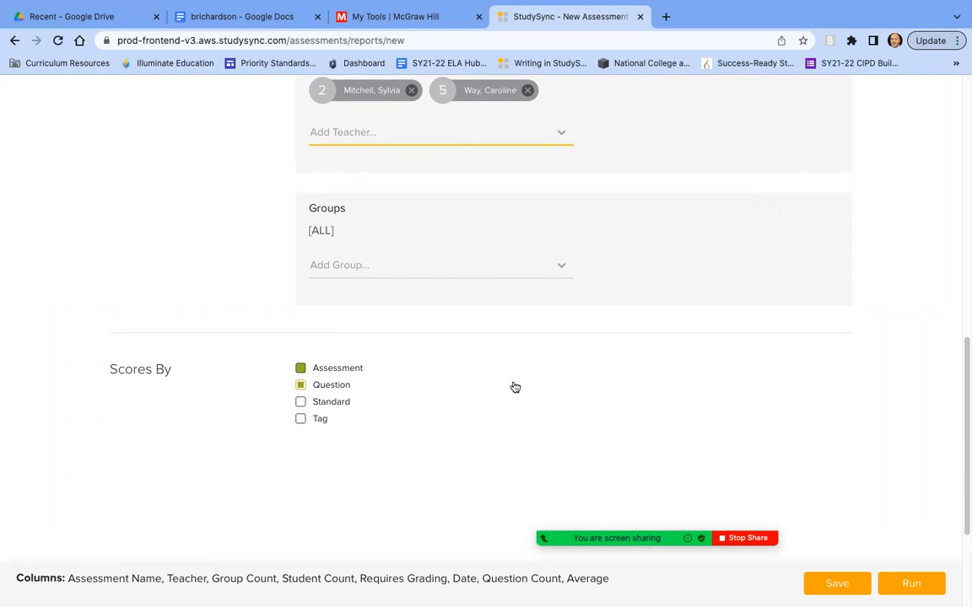
scroll(505, 405, down, 1)
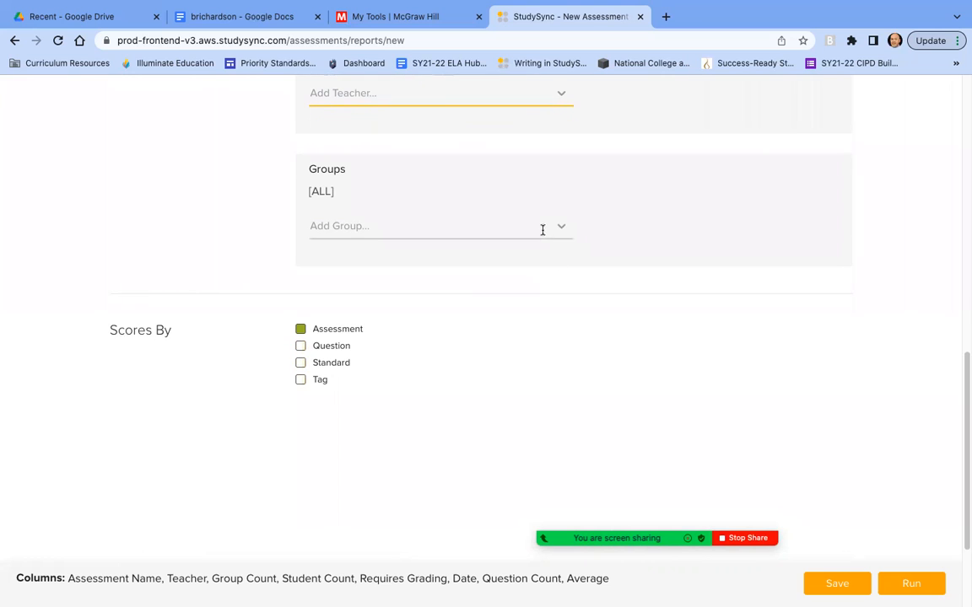
scroll(426, 402, down, 1)
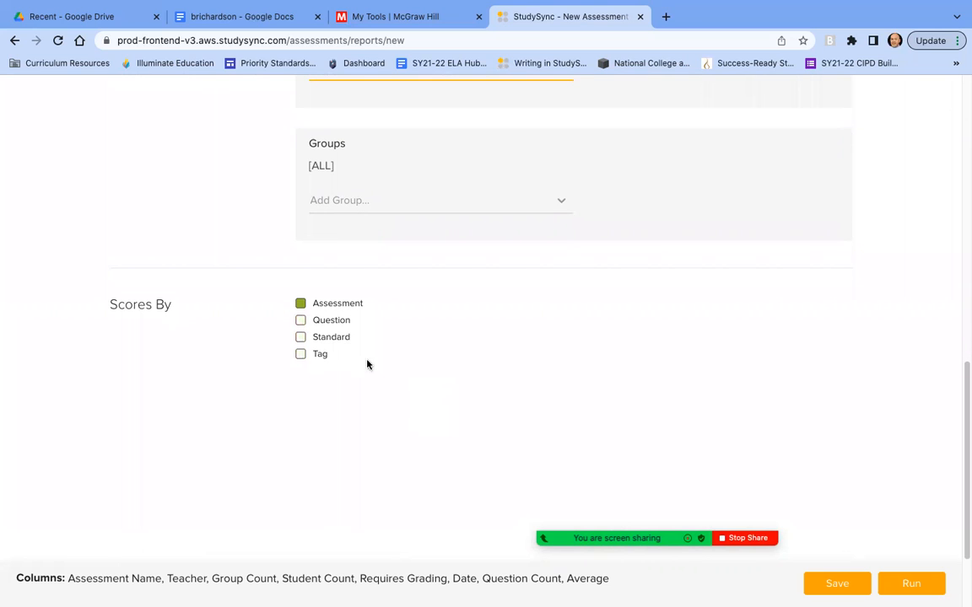
click(299, 338)
scroll(614, 360, down, 3)
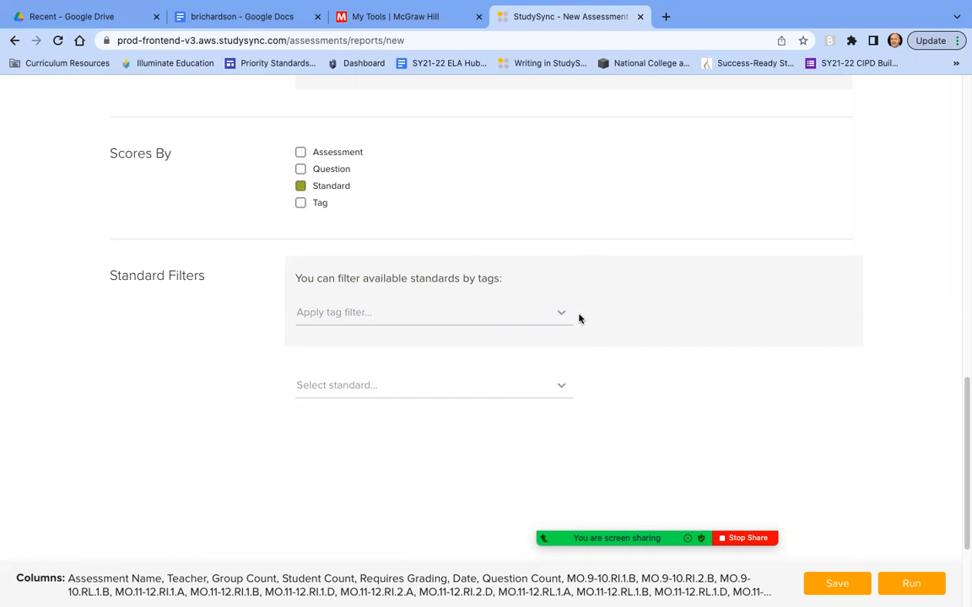
Review the standard filters and run the report
scroll(615, 328, down, 3)
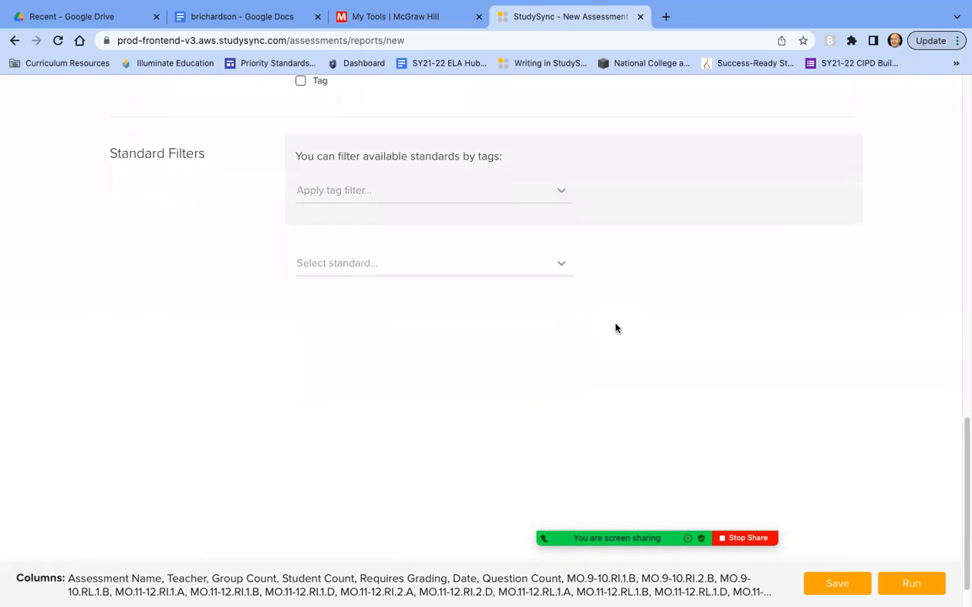
scroll(615, 328, up, 5)
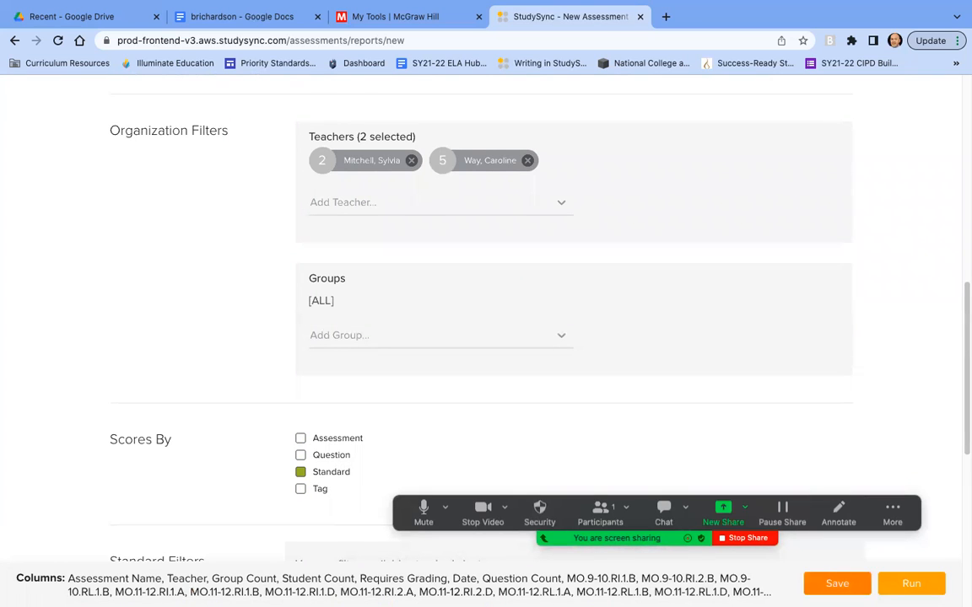
click(898, 591)
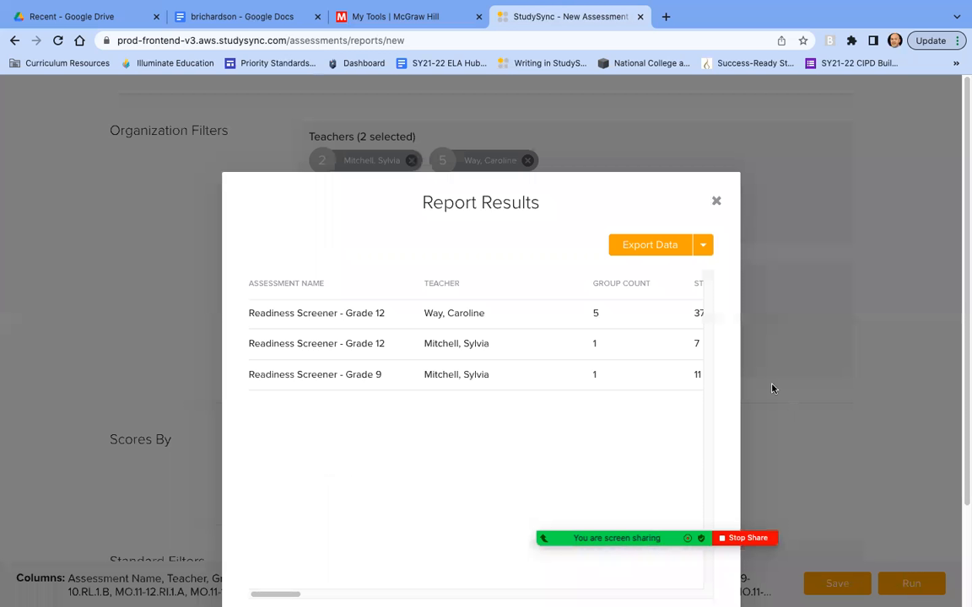
Export the report results as an Excel file and open the downloaded spreadsheet
click(702, 246)
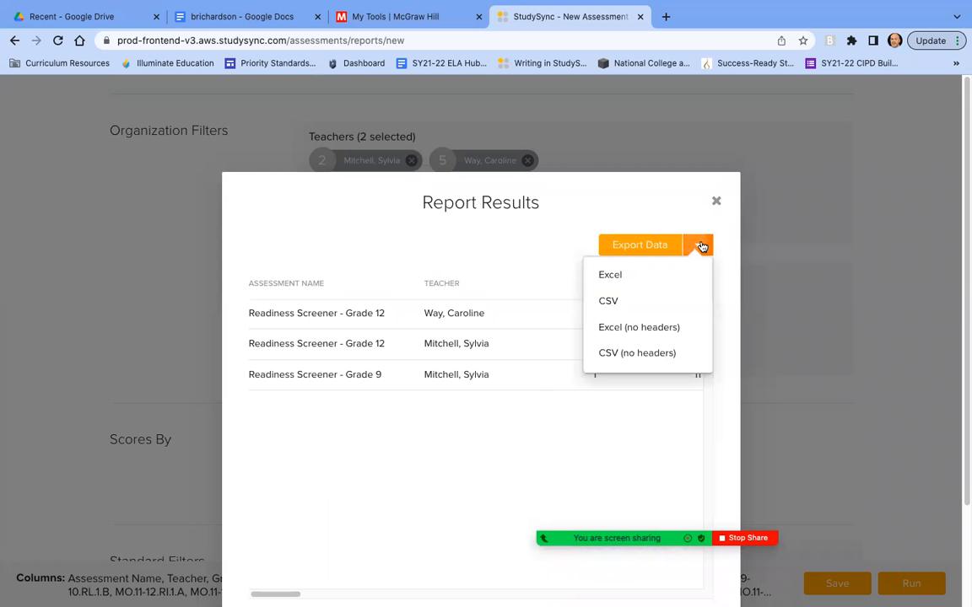
click(609, 277)
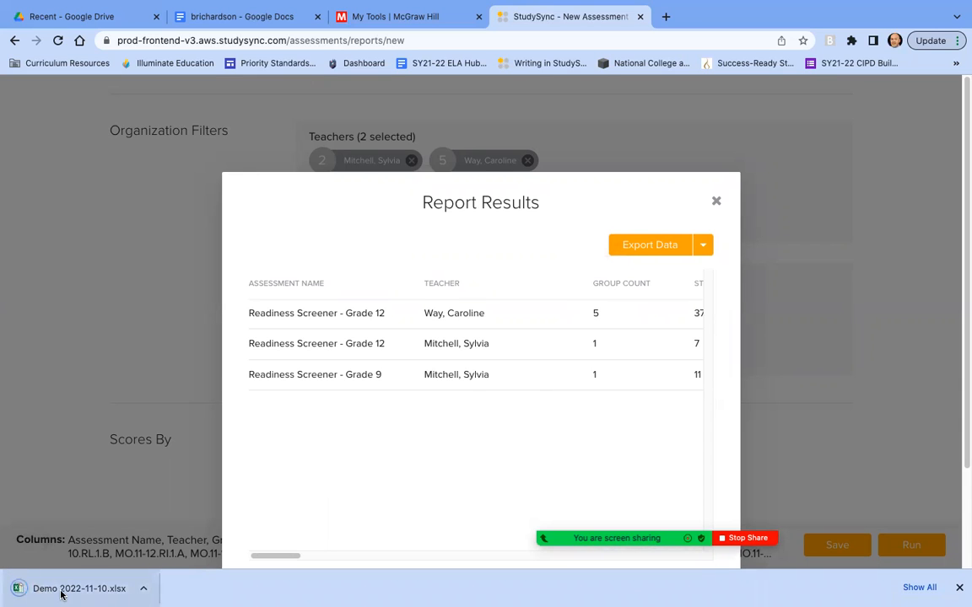
click(60, 589)
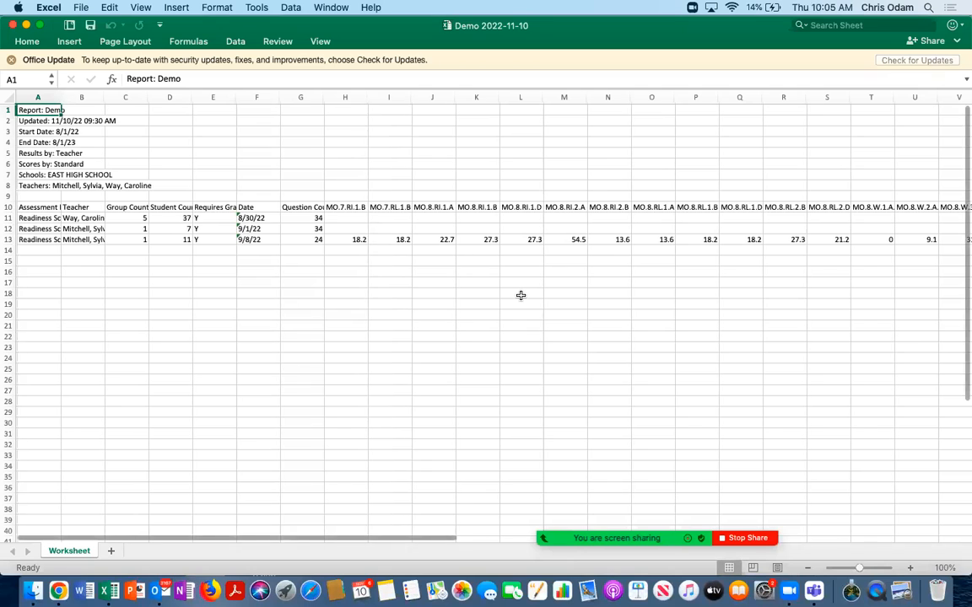
Browse across the exported spreadsheet's standard columns, then close Excel
scroll(521, 295, right, 5)
scroll(520, 296, right, 4)
scroll(763, 269, right, 7)
scroll(763, 269, left, 12)
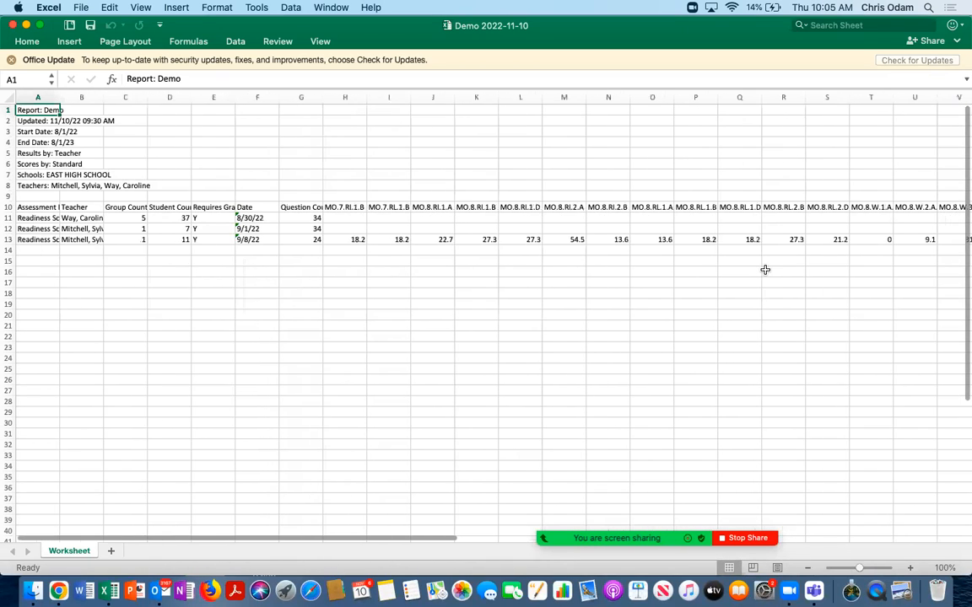
click(14, 28)
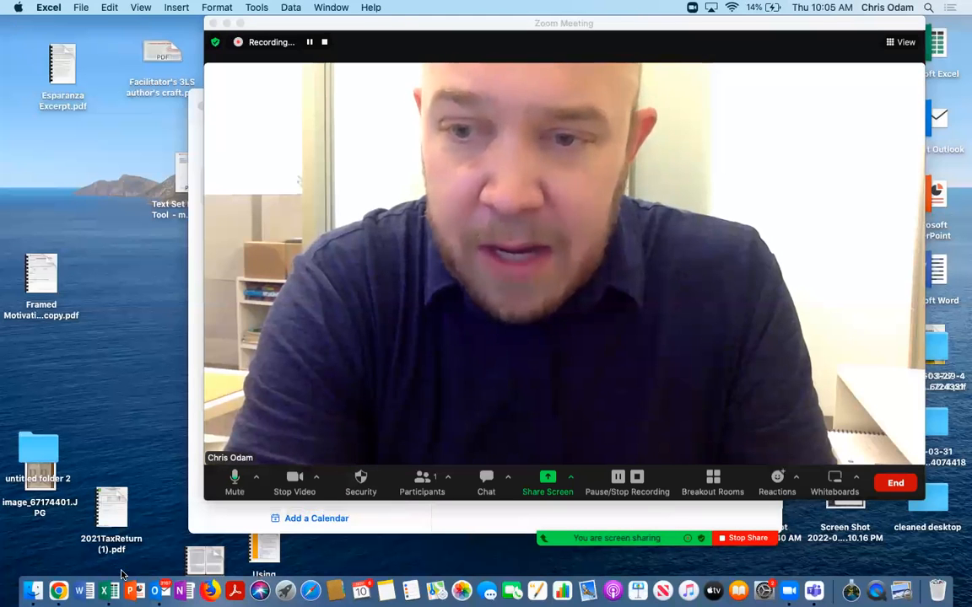
Return to the browser and close the report results dialog
click(58, 590)
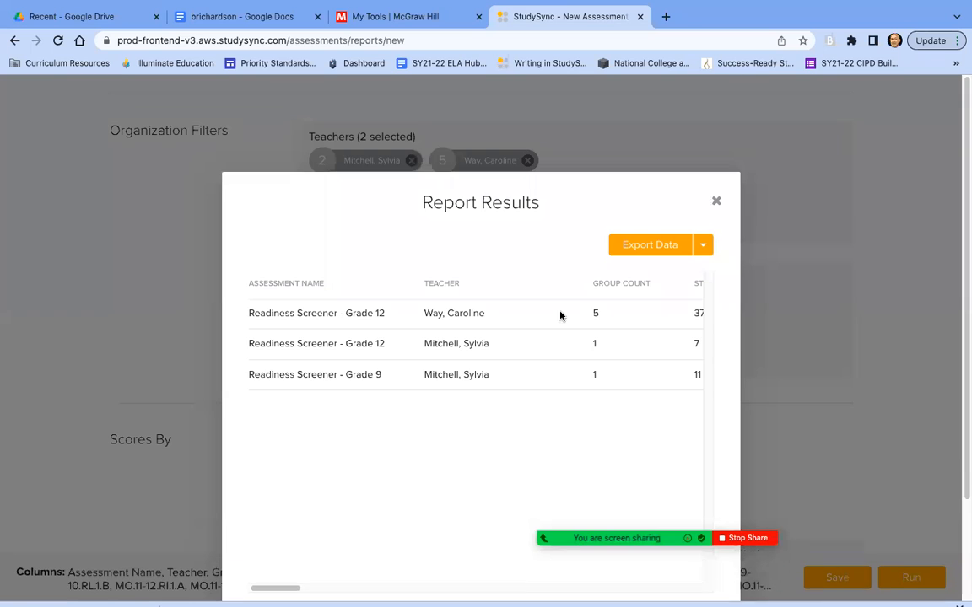
scroll(730, 347, down, 3)
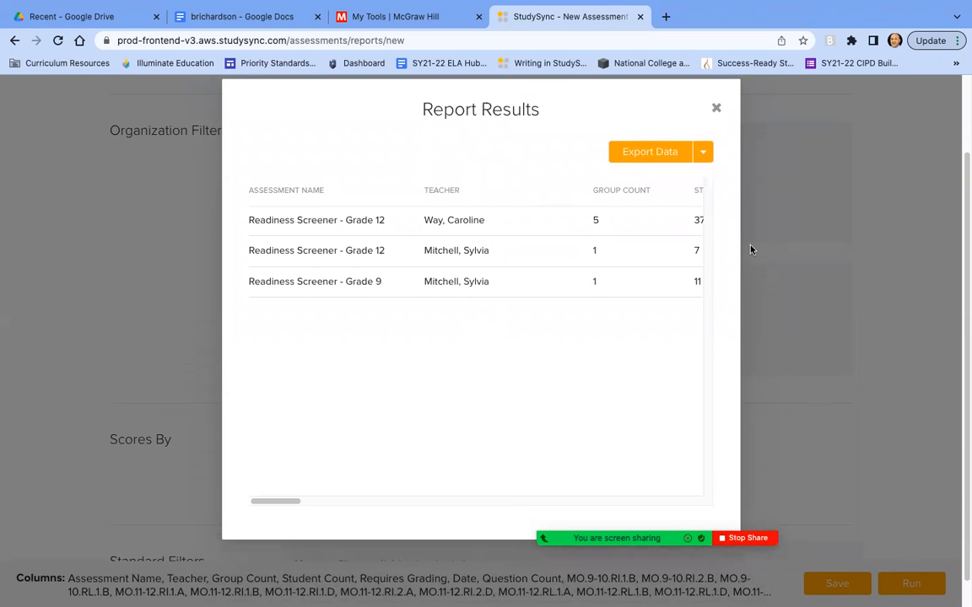
click(714, 108)
Go back to the report list, abandoning the unsaved Demo report
scroll(715, 250, up, 10)
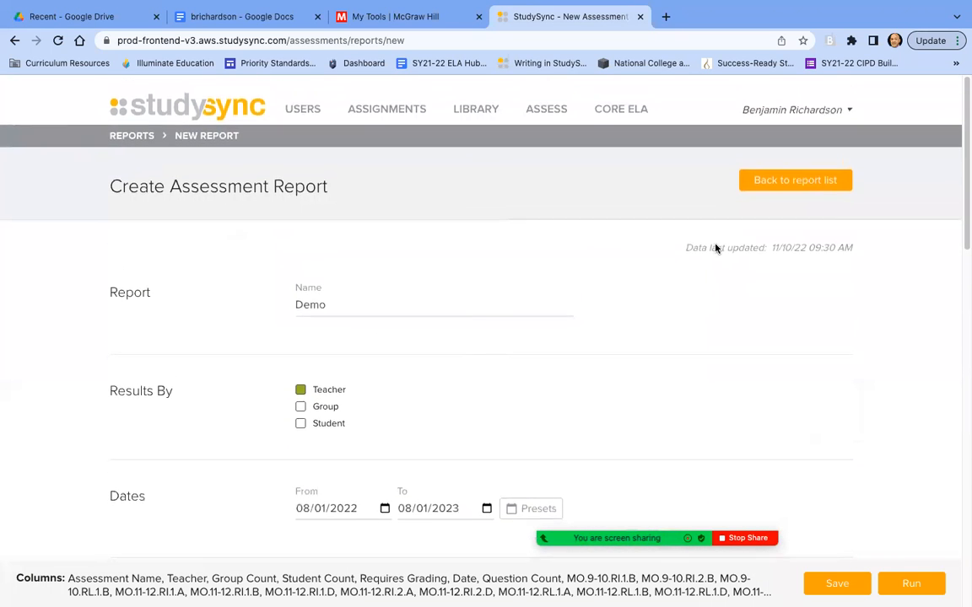
scroll(715, 248, down, 10)
scroll(715, 249, up, 10)
scroll(715, 249, up, 3)
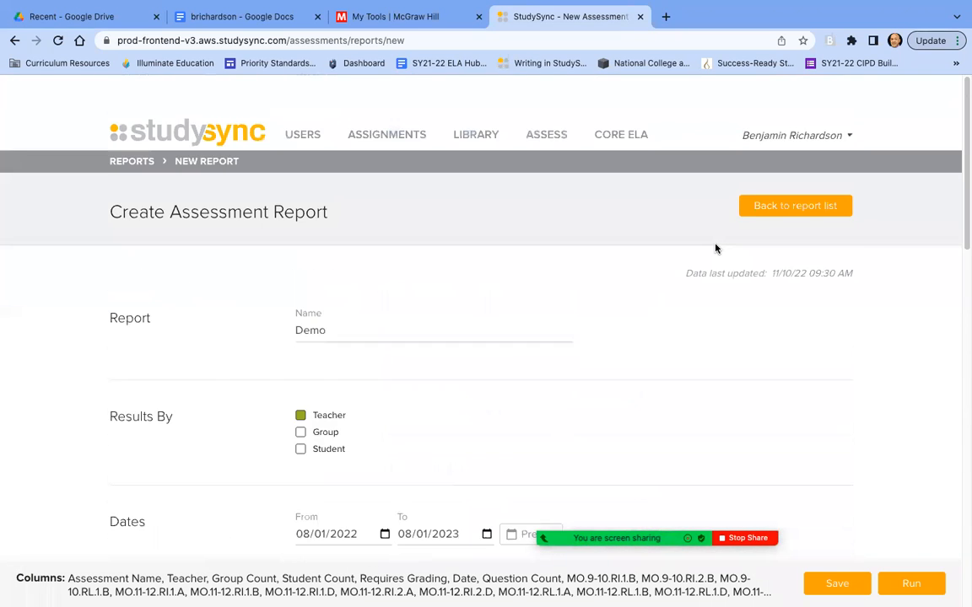
click(778, 183)
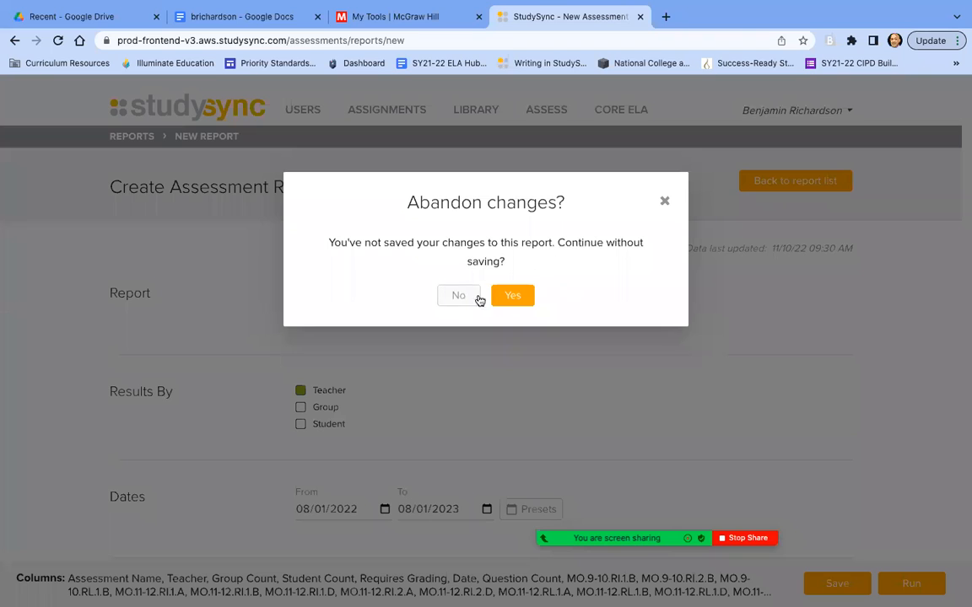
click(510, 299)
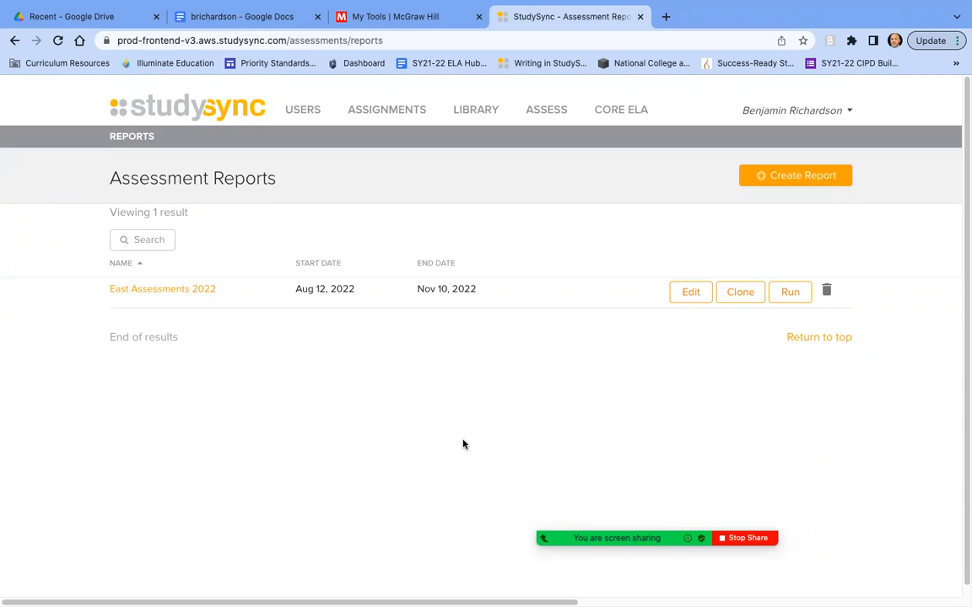
scroll(462, 445, down, 1)
scroll(462, 444, up, 1)
click(744, 539)
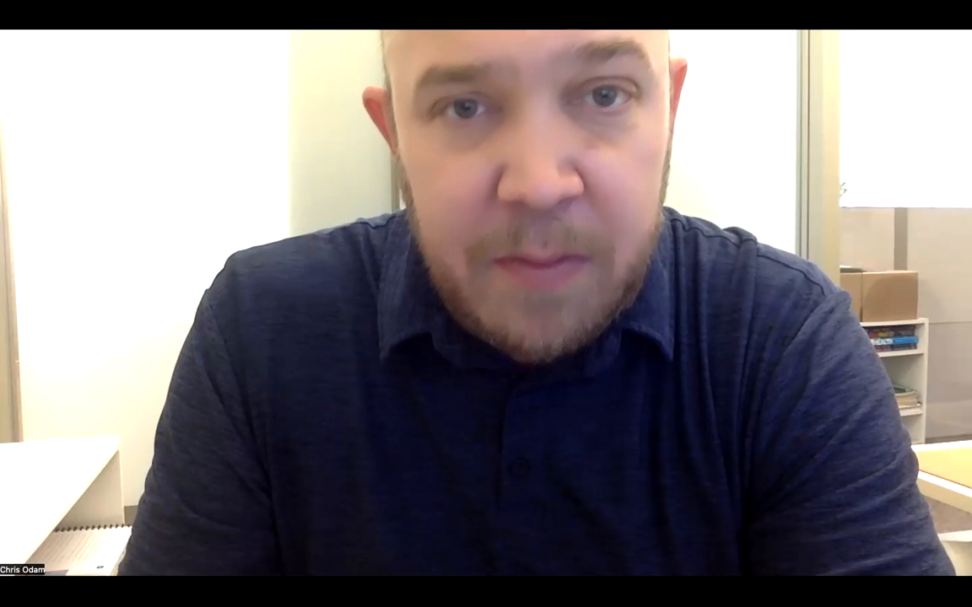